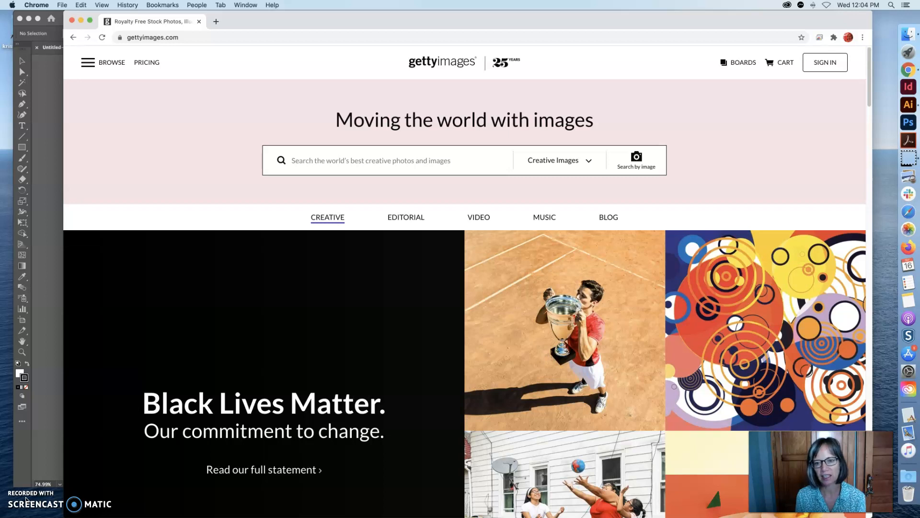
Step: Search Getty Images for creative images of "animals"
{"action": "left_click", "coordinate": [414, 159]}
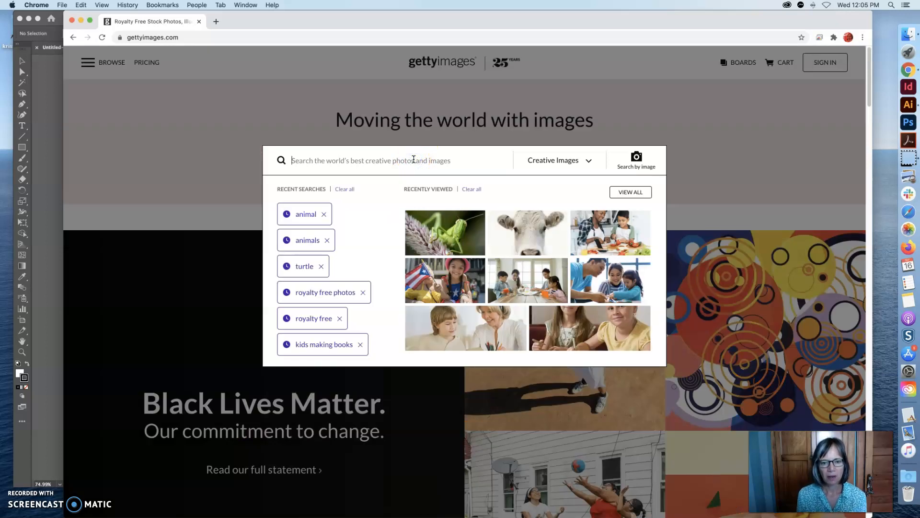
{"action": "type", "text": "animals"}
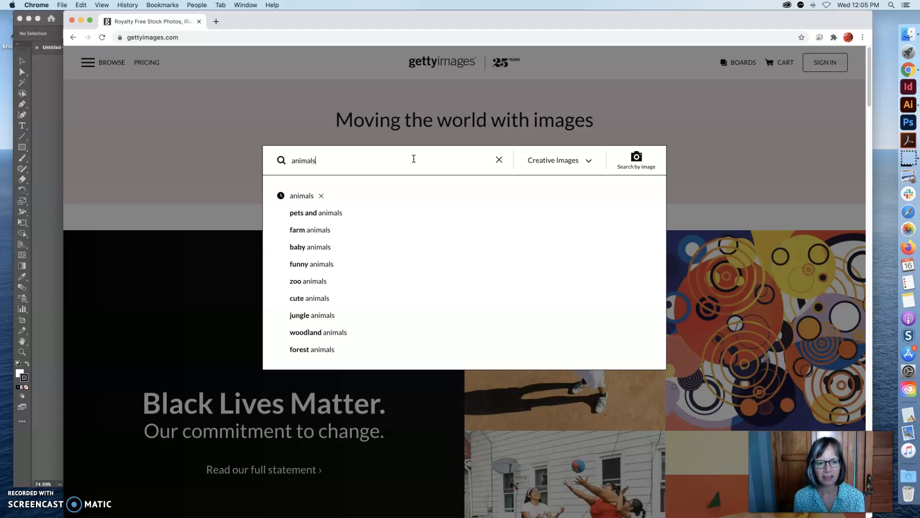
{"action": "key", "text": "Return"}
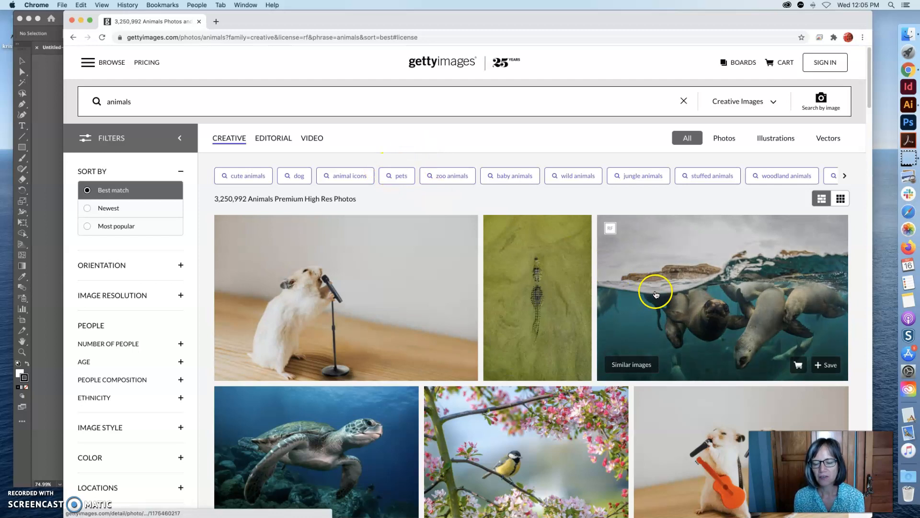
Step: Browse the animal photo results for a suitable reference image
{"action": "scroll", "coordinate": [656, 294], "scroll_direction": "down", "scroll_amount": 5}
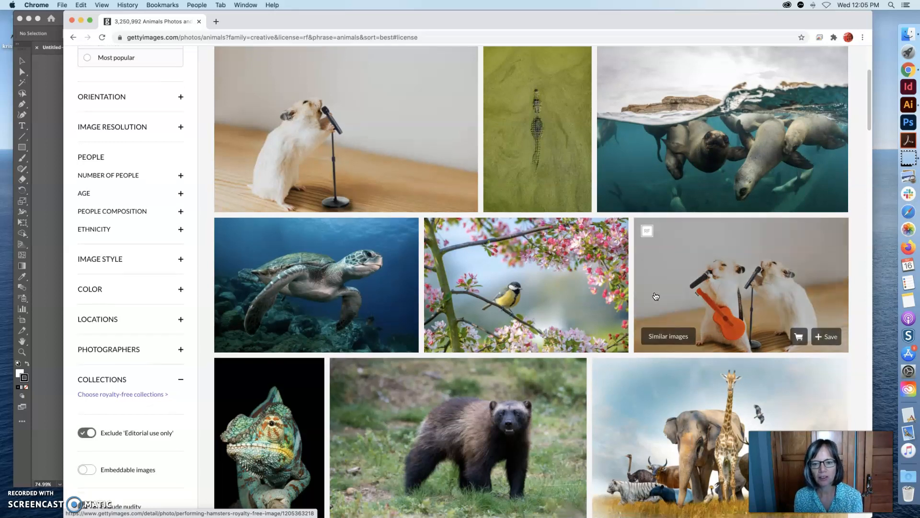
{"action": "scroll", "coordinate": [654, 293], "scroll_direction": "down", "scroll_amount": 3}
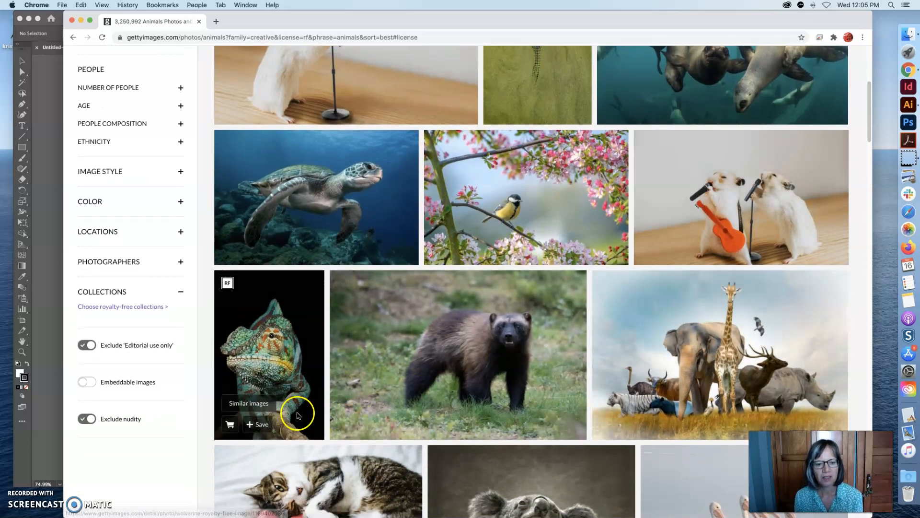
{"action": "scroll", "coordinate": [303, 407], "scroll_direction": "down", "scroll_amount": 3}
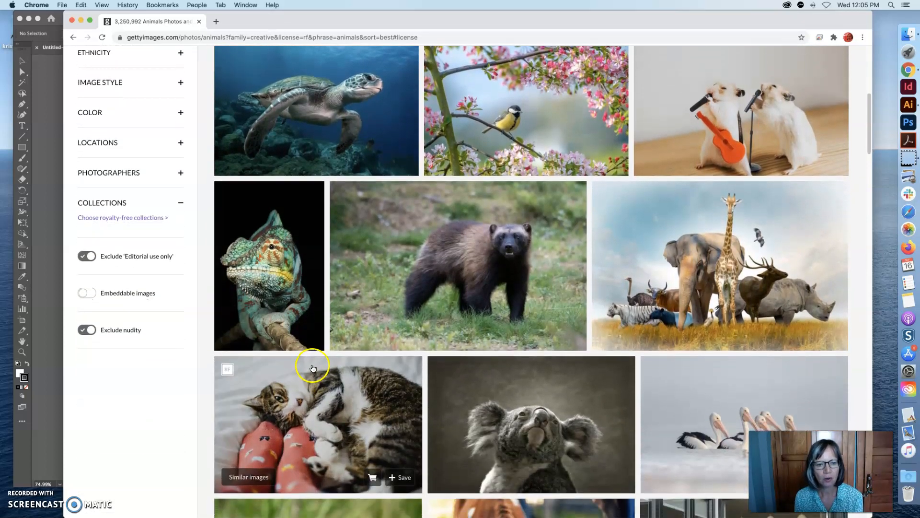
{"action": "scroll", "coordinate": [313, 372], "scroll_direction": "down", "scroll_amount": 2}
{"action": "scroll", "coordinate": [314, 369], "scroll_direction": "down", "scroll_amount": 2}
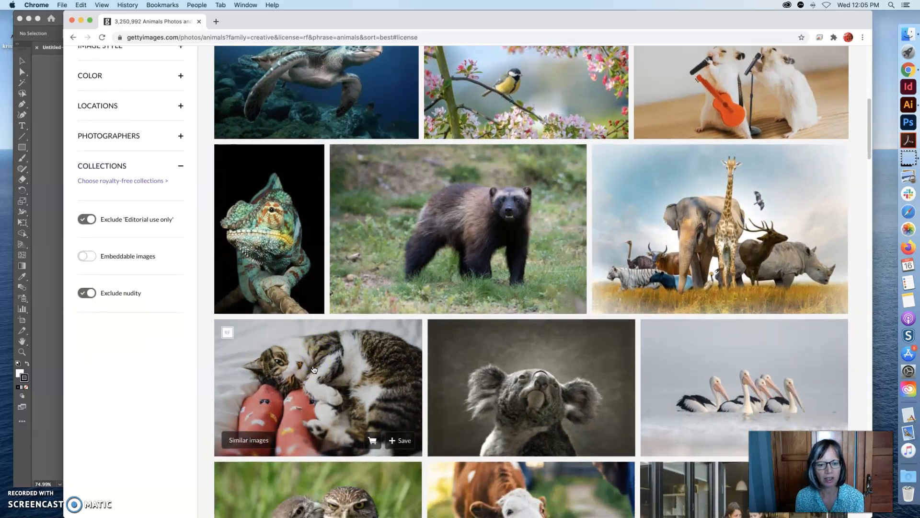
{"action": "left_click", "coordinate": [383, 374]}
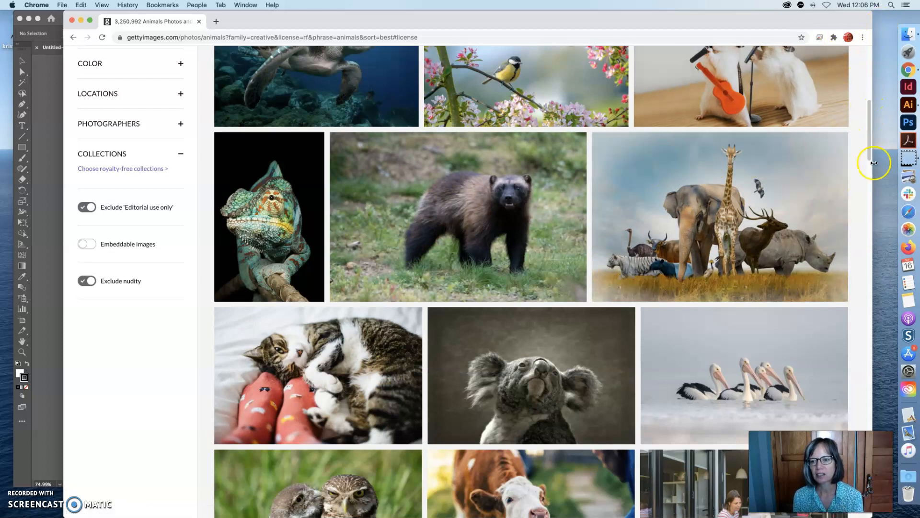
{"action": "left_click_drag", "start_coordinate": [869, 126], "coordinate": [871, 173]}
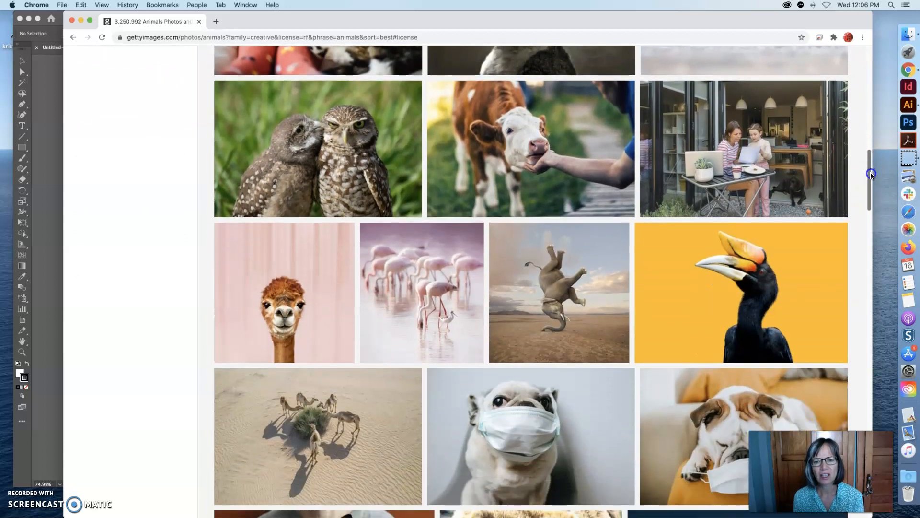
{"action": "left_click", "coordinate": [580, 152]}
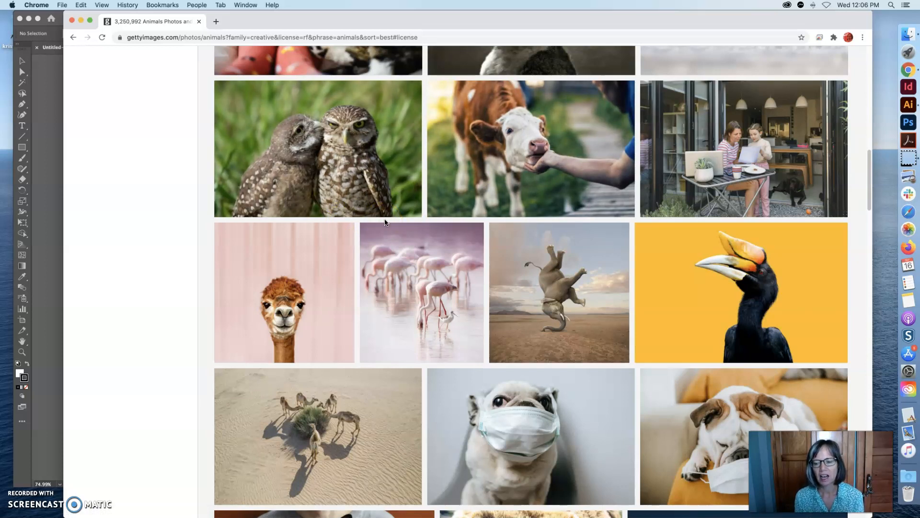
{"action": "scroll", "coordinate": [657, 139], "scroll_direction": "down", "scroll_amount": 5}
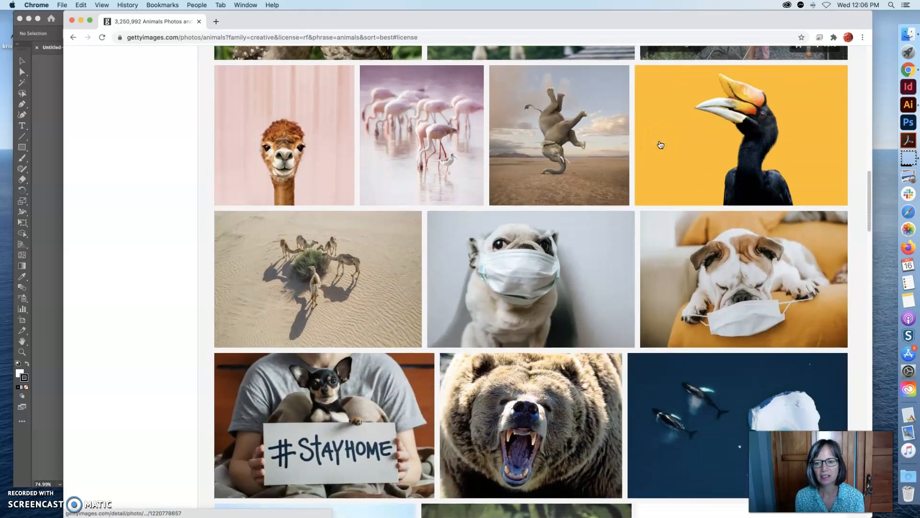
{"action": "scroll", "coordinate": [660, 144], "scroll_direction": "down", "scroll_amount": 8}
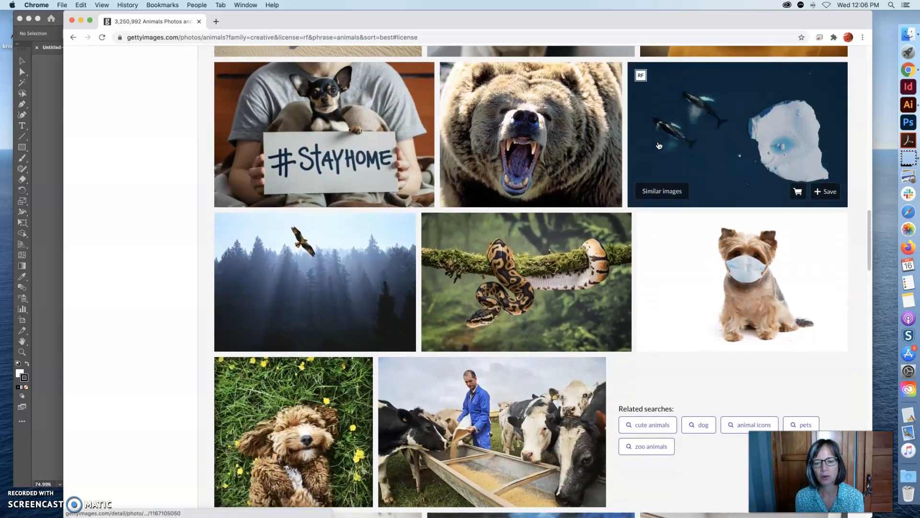
{"action": "scroll", "coordinate": [606, 192], "scroll_direction": "down", "scroll_amount": 1}
{"action": "scroll", "coordinate": [608, 191], "scroll_direction": "down", "scroll_amount": 2}
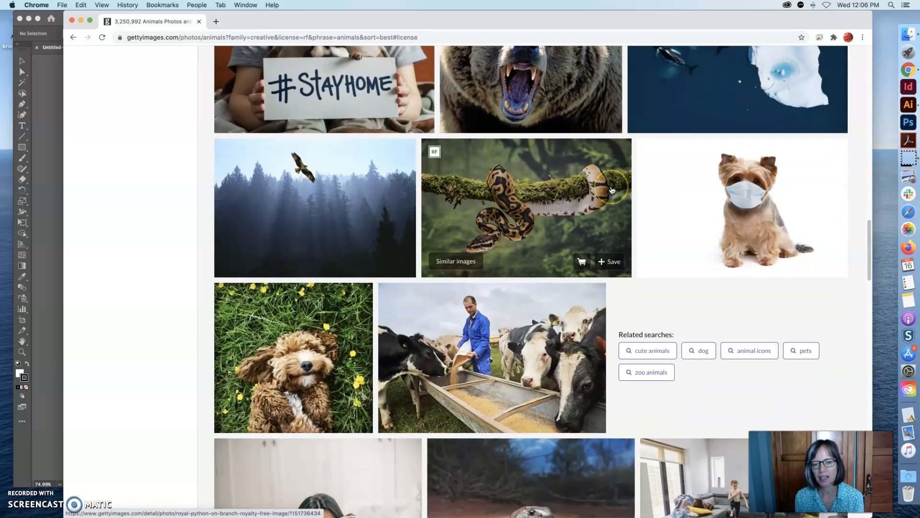
{"action": "scroll", "coordinate": [623, 187], "scroll_direction": "down", "scroll_amount": 1}
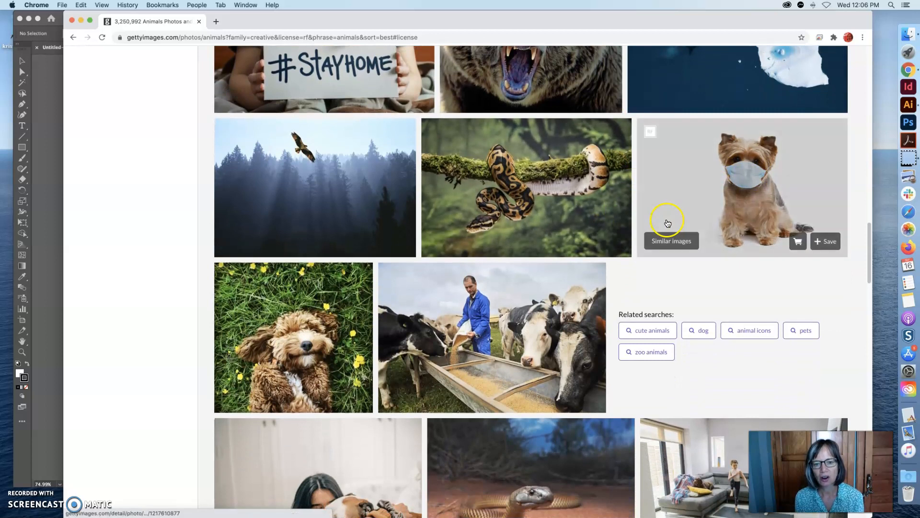
{"action": "scroll", "coordinate": [606, 300], "scroll_direction": "down", "scroll_amount": 3}
{"action": "scroll", "coordinate": [606, 300], "scroll_direction": "down", "scroll_amount": 1}
{"action": "scroll", "coordinate": [605, 301], "scroll_direction": "down", "scroll_amount": 4}
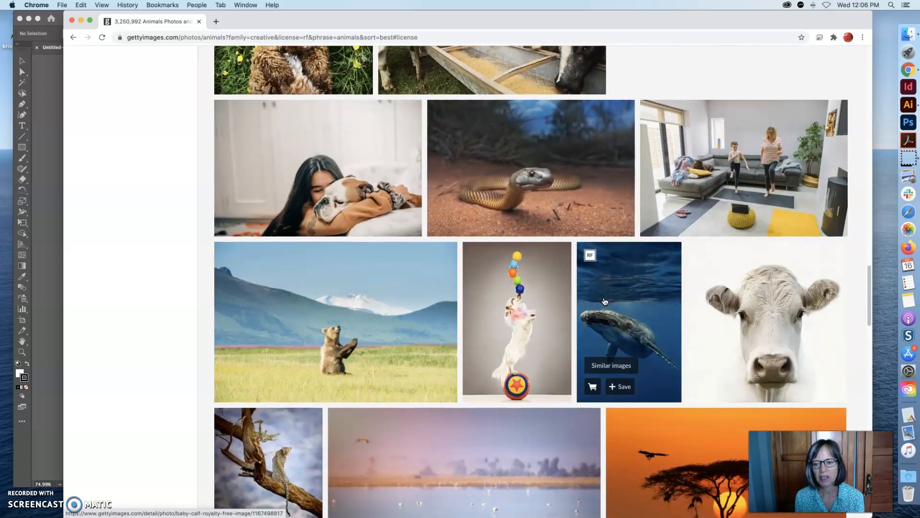
{"action": "scroll", "coordinate": [605, 300], "scroll_direction": "down", "scroll_amount": 3}
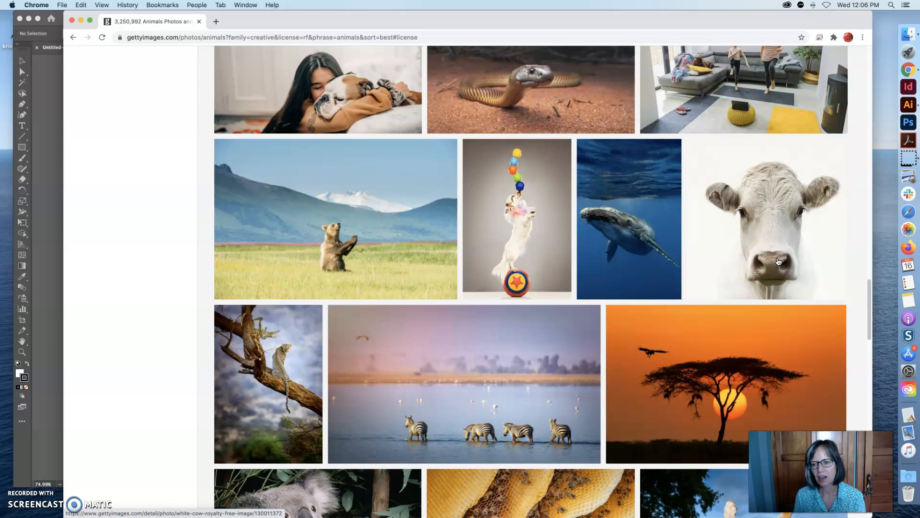
{"action": "scroll", "coordinate": [735, 206], "scroll_direction": "down", "scroll_amount": 5}
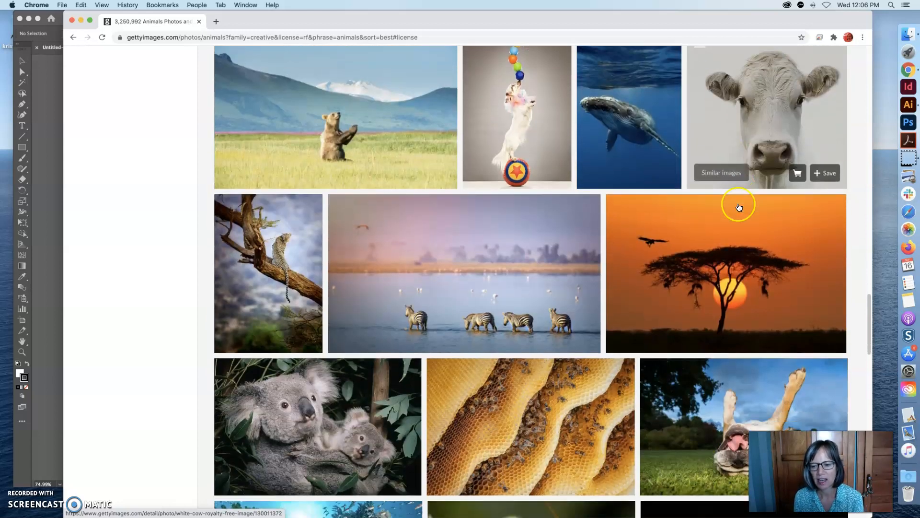
{"action": "scroll", "coordinate": [739, 207], "scroll_direction": "down", "scroll_amount": 8}
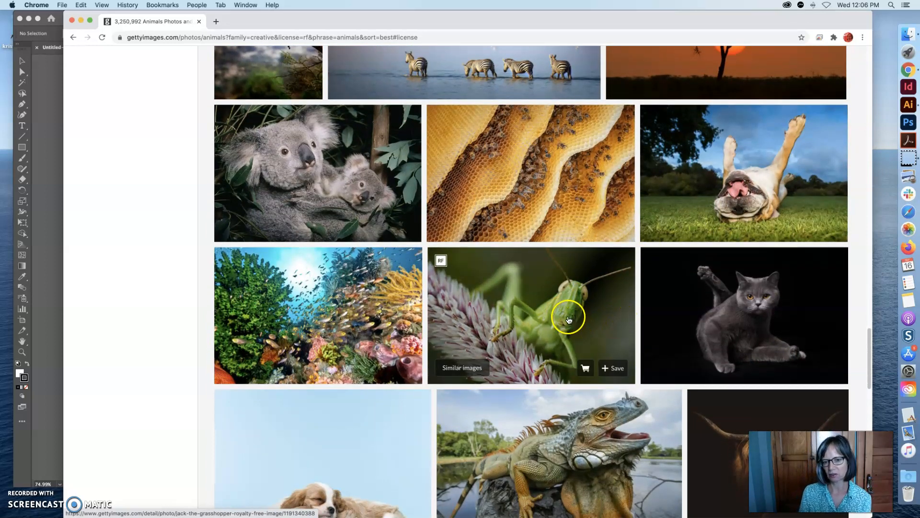
Step: Open the photo of the green grasshopper on a flower and show it in the enlarged view
{"action": "left_click", "coordinate": [568, 317]}
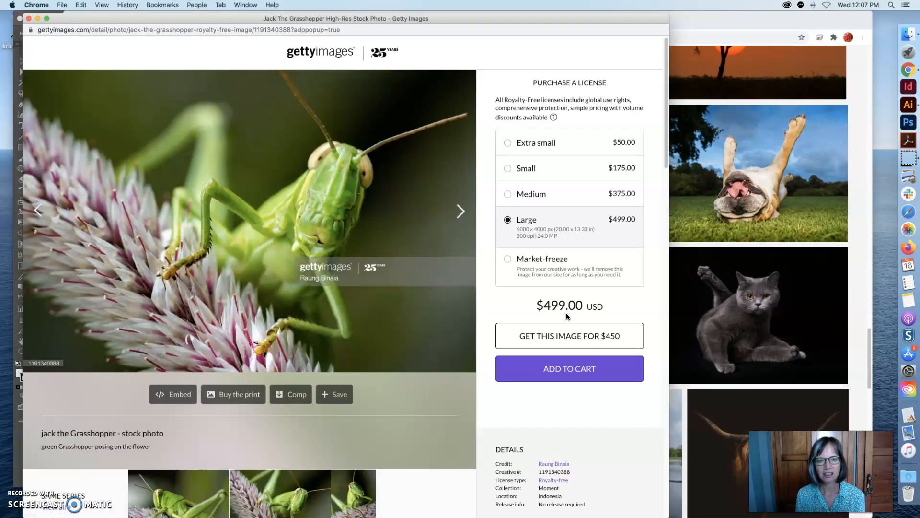
{"action": "left_click_drag", "start_coordinate": [585, 15], "coordinate": [617, 18]}
{"action": "mouse_move", "coordinate": [482, 96]}
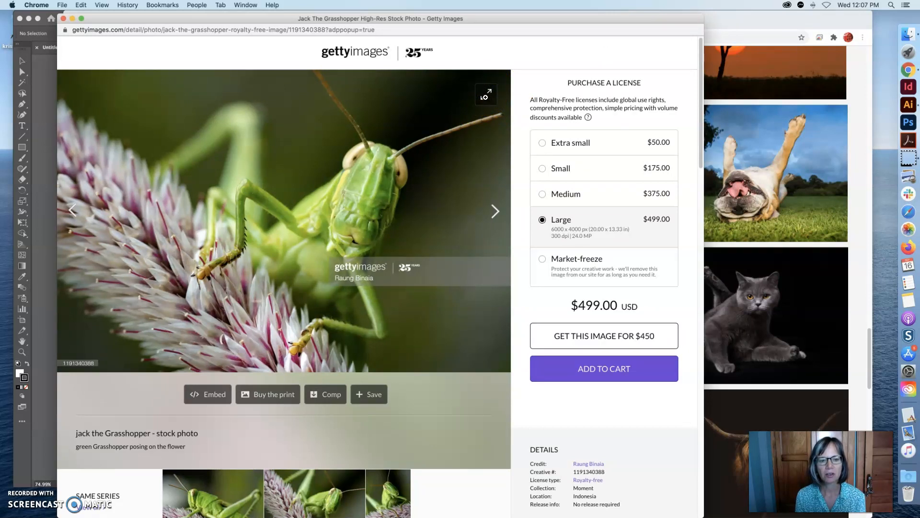
{"action": "left_click", "coordinate": [485, 97]}
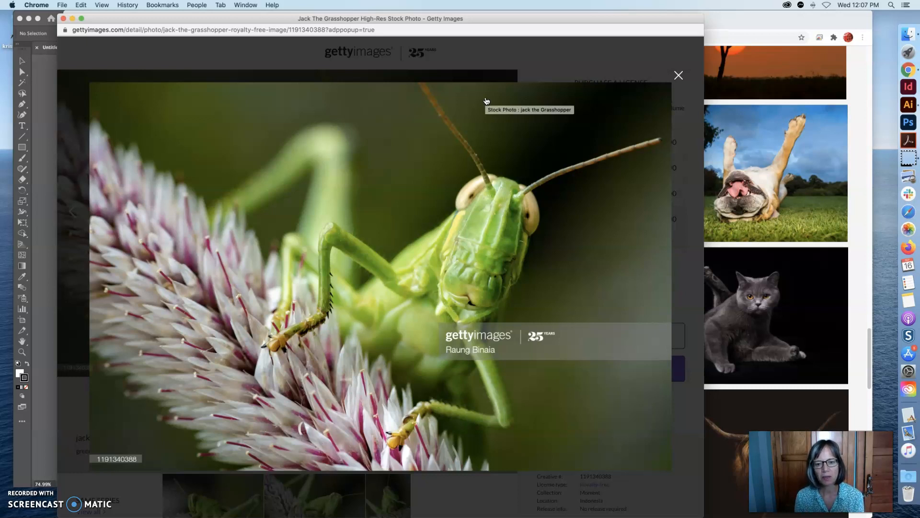
Step: Save a copy of the enlarged grasshopper photo to the desktop
{"action": "right_click", "coordinate": [486, 259]}
{"action": "left_click_drag", "start_coordinate": [486, 259], "coordinate": [884, 240]}
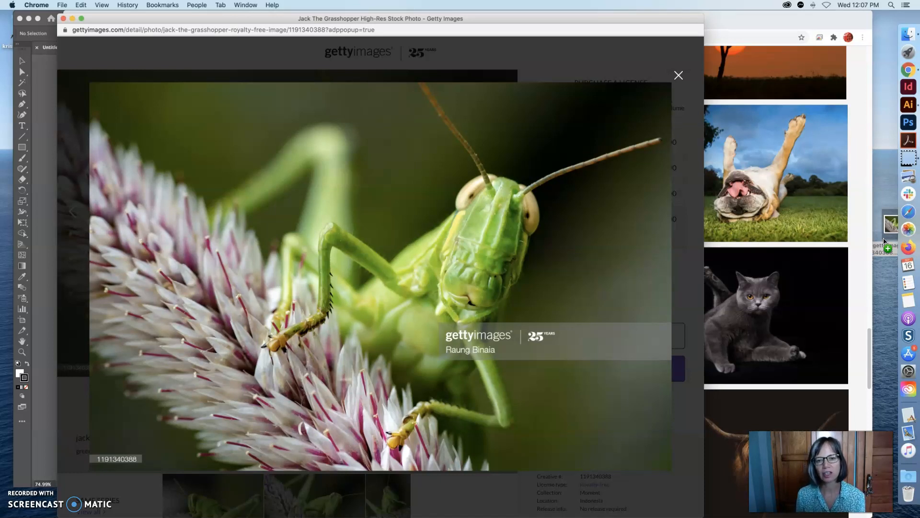
{"action": "left_click_drag", "start_coordinate": [885, 241], "coordinate": [884, 239]}
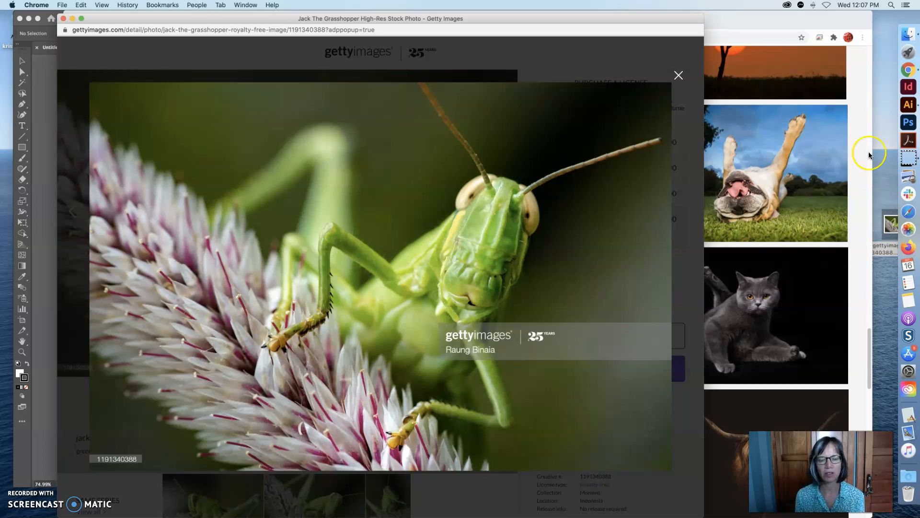
Step: Close the grasshopper photo's enlarged view and window, and switch from the browser to the blank Adobe Illustrator document
{"action": "left_click", "coordinate": [678, 76]}
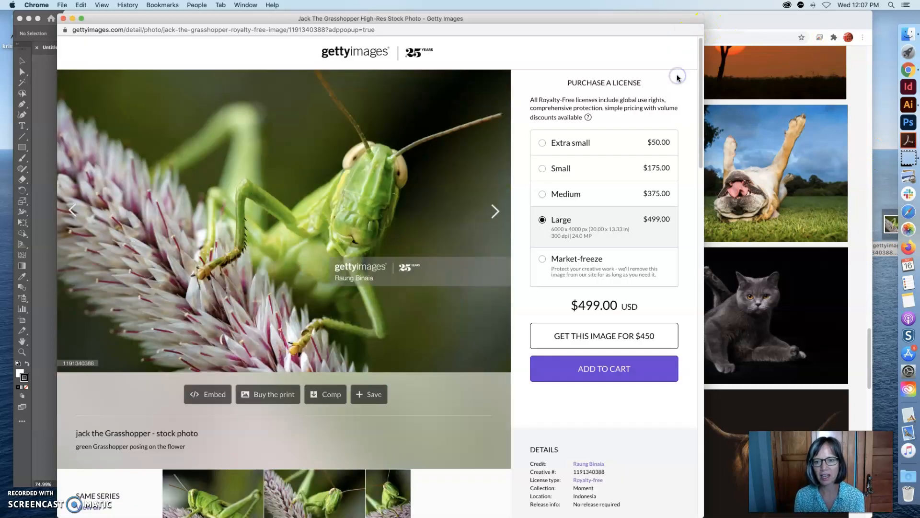
{"action": "left_click", "coordinate": [63, 20]}
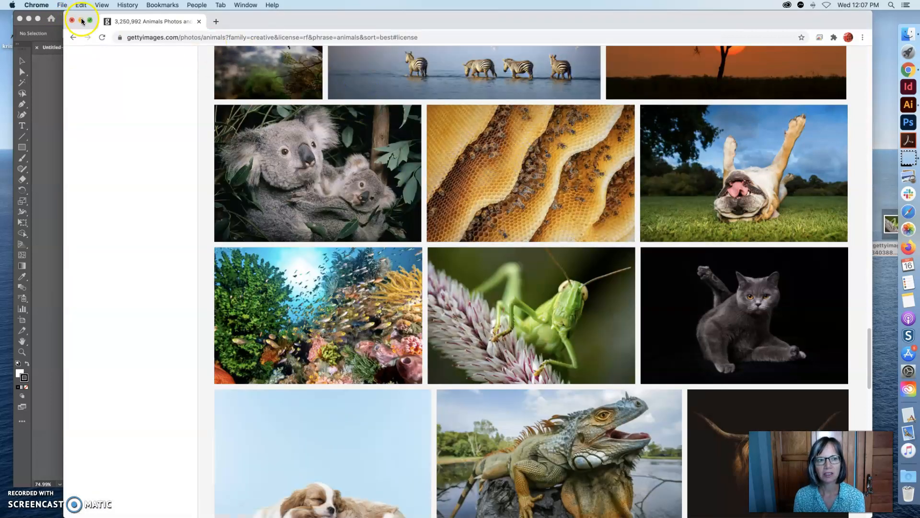
{"action": "left_click", "coordinate": [81, 21]}
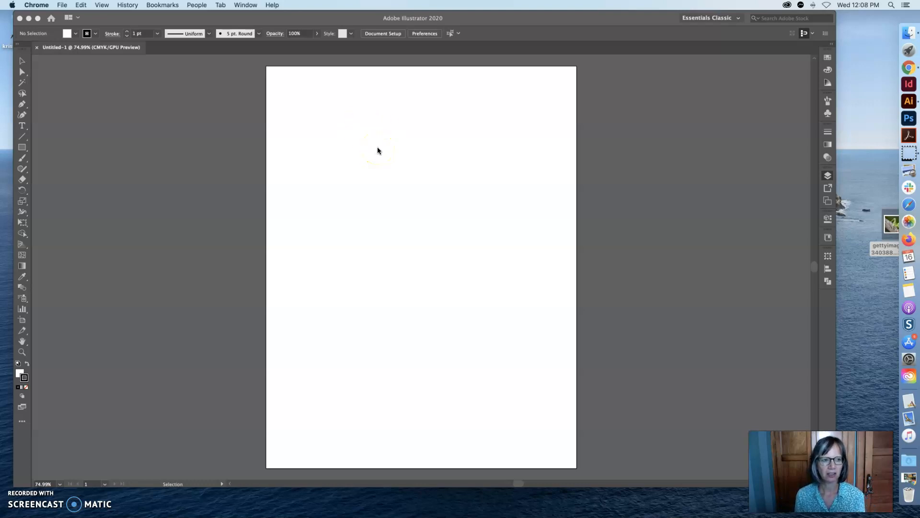
{"action": "left_click", "coordinate": [378, 151]}
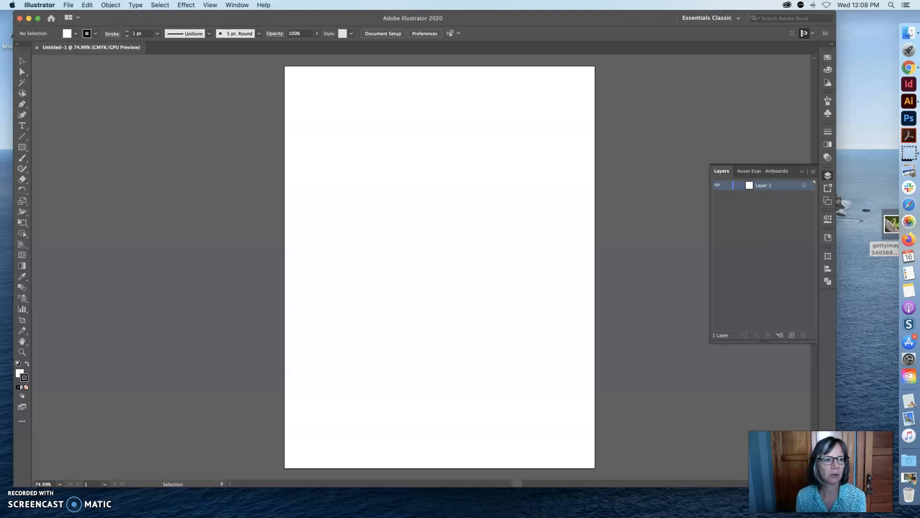
{"action": "left_click", "coordinate": [68, 4]}
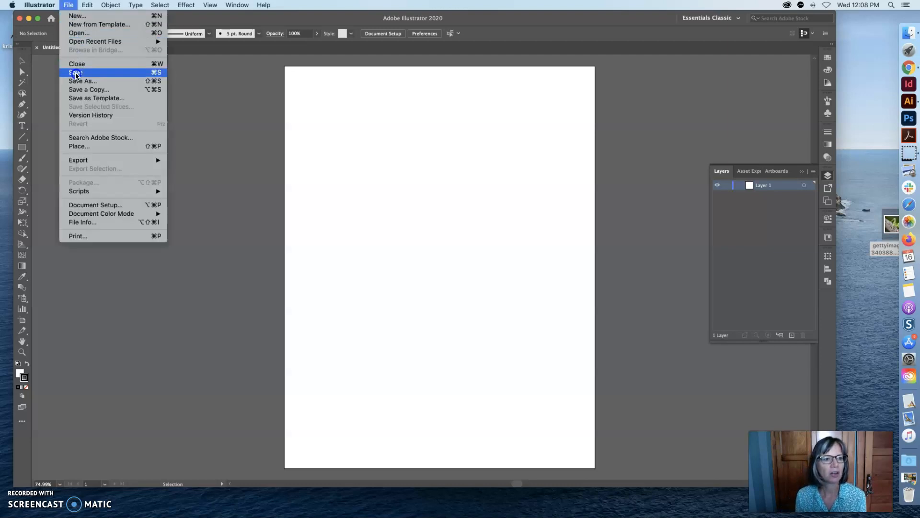
{"action": "left_click", "coordinate": [87, 147]}
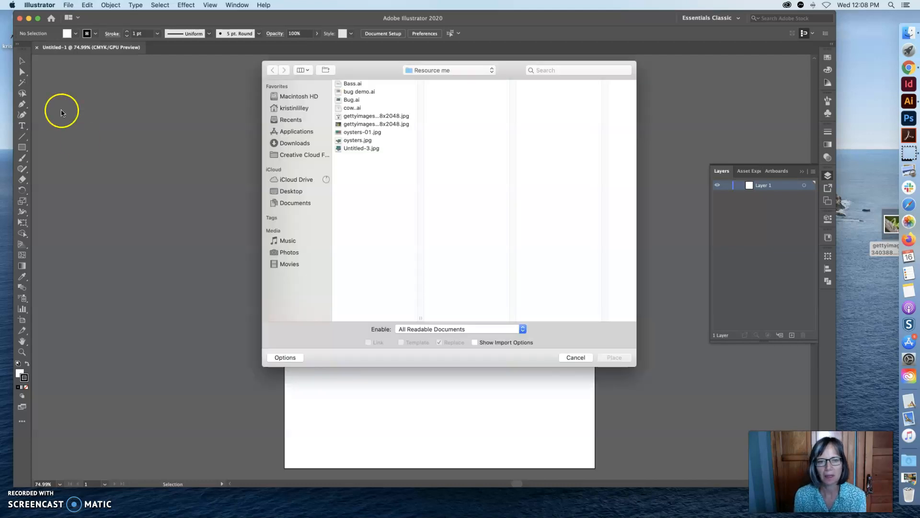
{"action": "left_click", "coordinate": [363, 125]}
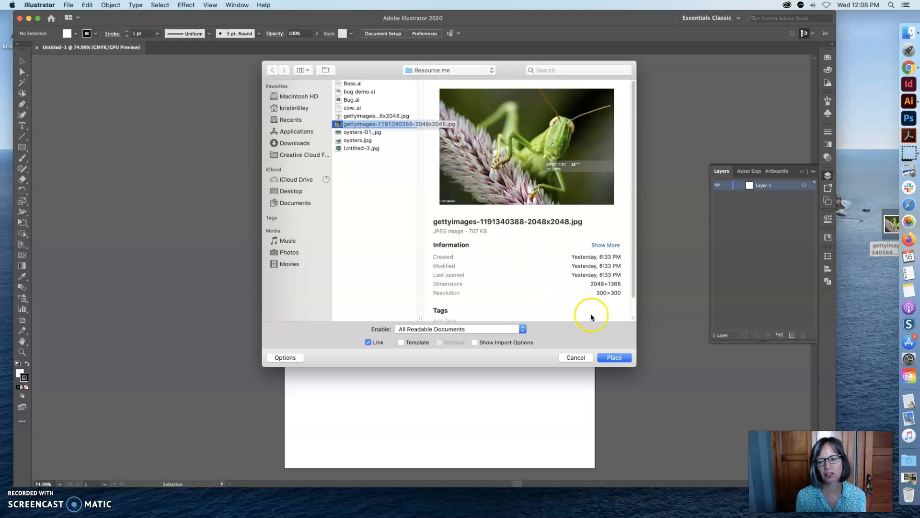
{"action": "left_click", "coordinate": [616, 358]}
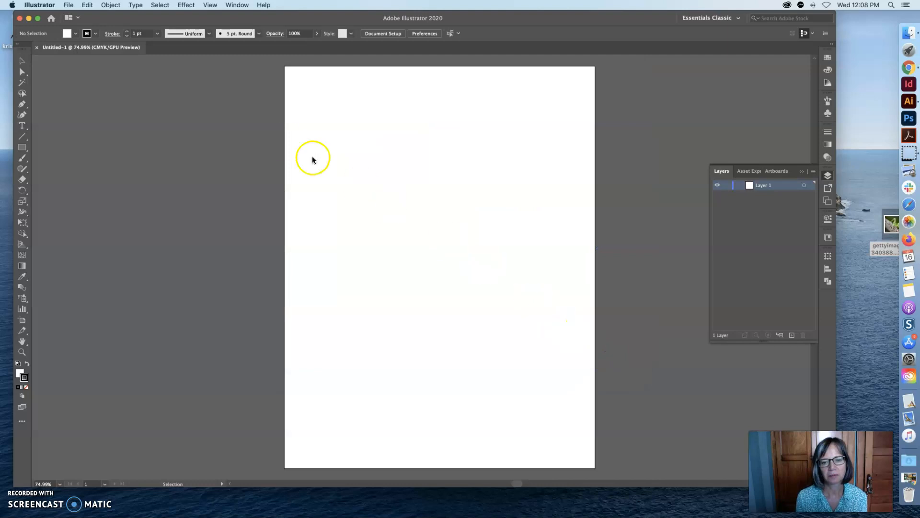
{"action": "mouse_move", "coordinate": [285, 136]}
{"action": "left_mouse_down"}
{"action": "mouse_move", "coordinate": [466, 326]}
{"action": "mouse_move", "coordinate": [607, 405]}
{"action": "left_mouse_up"}
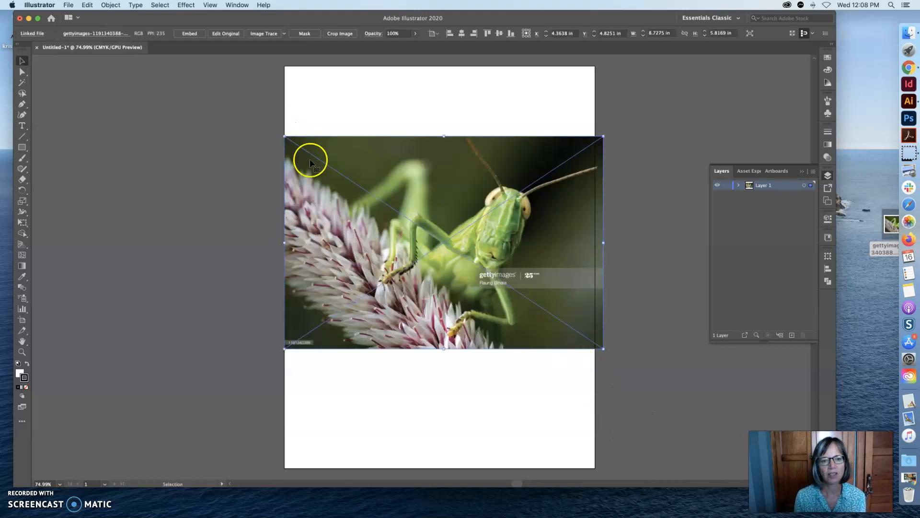
Step: Enlarge the placed grasshopper image to about 9.63 by 6.66 in and shift it down slightly on the artboard
{"action": "left_click_drag", "start_coordinate": [285, 136], "coordinate": [251, 105]}
{"action": "left_click_drag", "start_coordinate": [433, 211], "coordinate": [434, 234]}
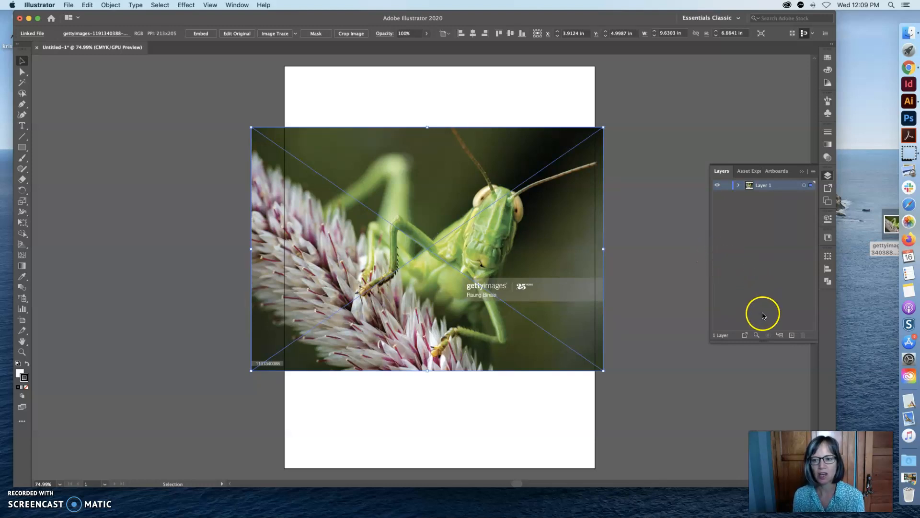
{"action": "left_click", "coordinate": [813, 171]}
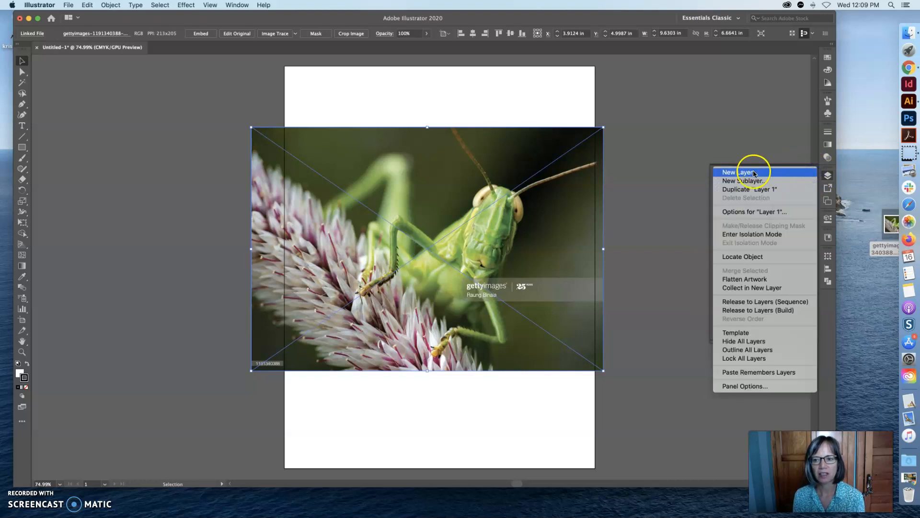
{"action": "left_click", "coordinate": [791, 149]}
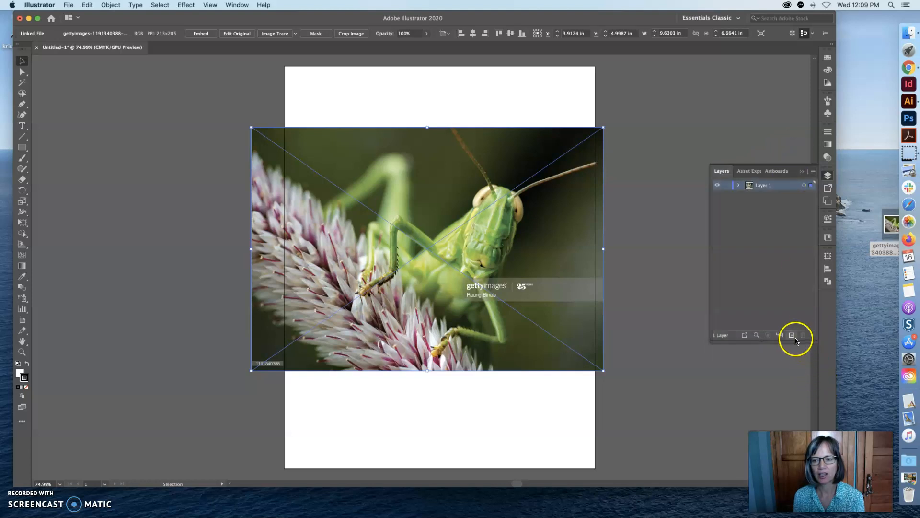
Step: Add a new layer above the grasshopper photo and lock Layer 1
{"action": "left_click", "coordinate": [792, 336]}
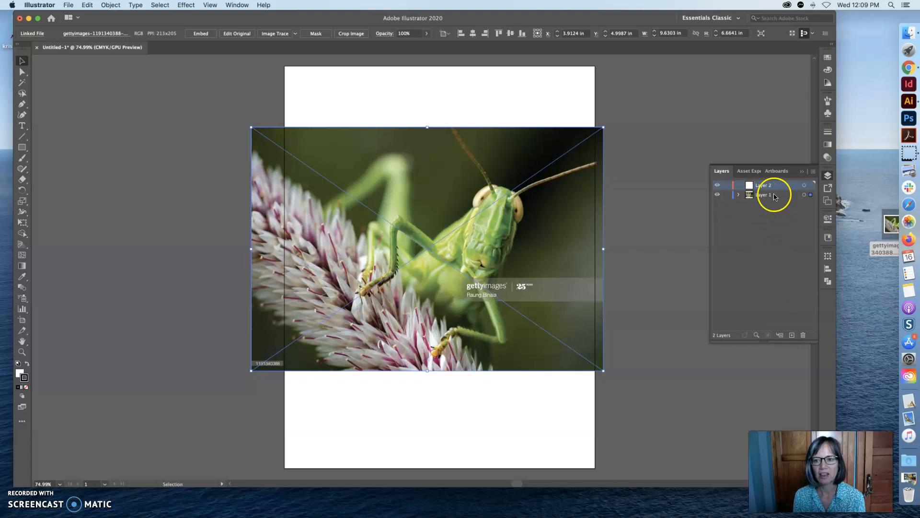
{"action": "left_click", "coordinate": [727, 195]}
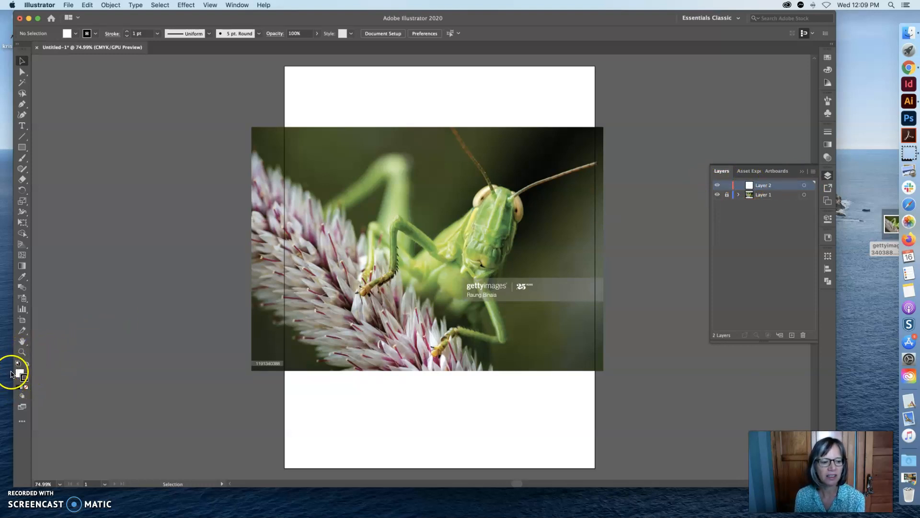
Step: Draw an open curved path with the Pen tool over the blurred hind leg on Layer 2
{"action": "left_click", "coordinate": [24, 377]}
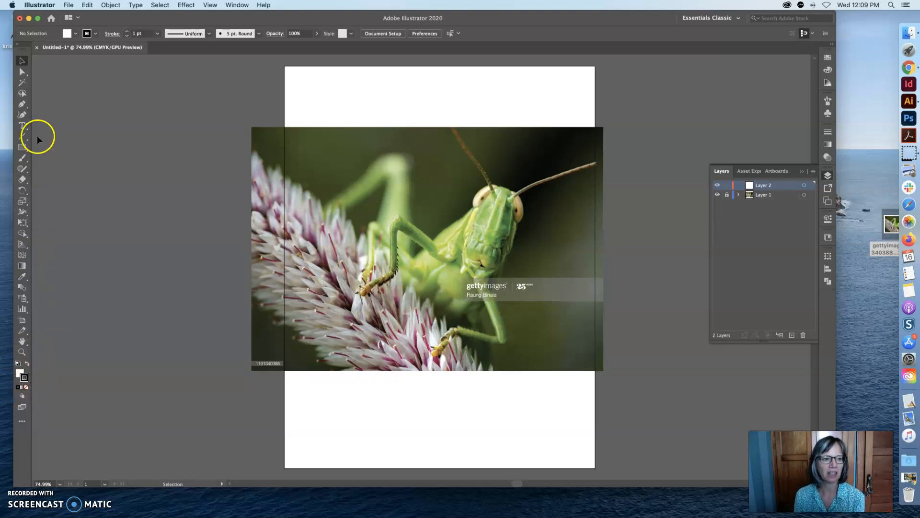
{"action": "left_click", "coordinate": [22, 103]}
{"action": "left_click_drag", "start_coordinate": [346, 144], "coordinate": [360, 138]}
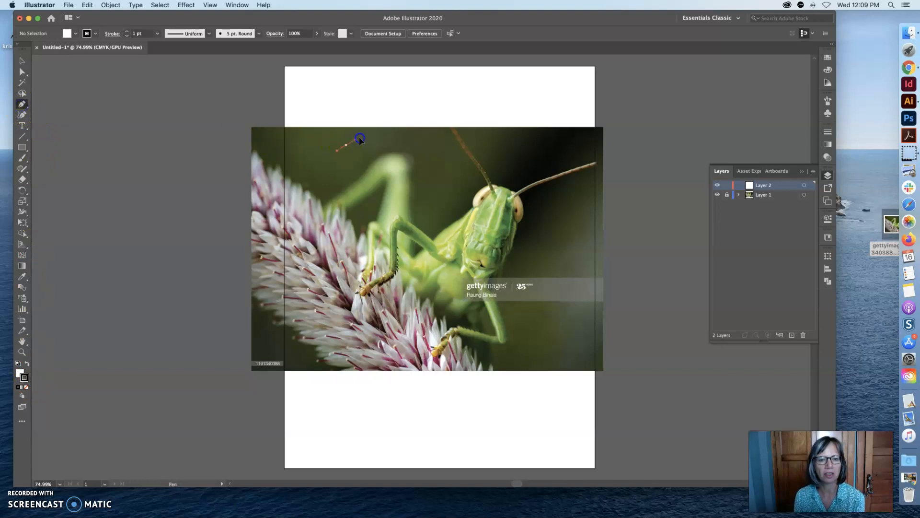
{"action": "left_click_drag", "start_coordinate": [428, 142], "coordinate": [455, 172]}
{"action": "left_click_drag", "start_coordinate": [421, 224], "coordinate": [363, 221]}
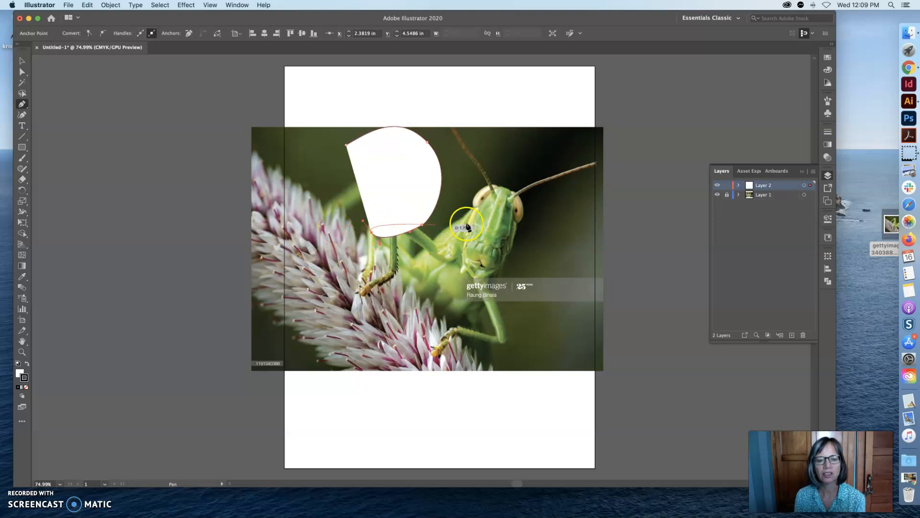
Step: Set the fill to None and change the stroke from black to a pink mixed mainly from magenta
{"action": "left_click", "coordinate": [828, 69]}
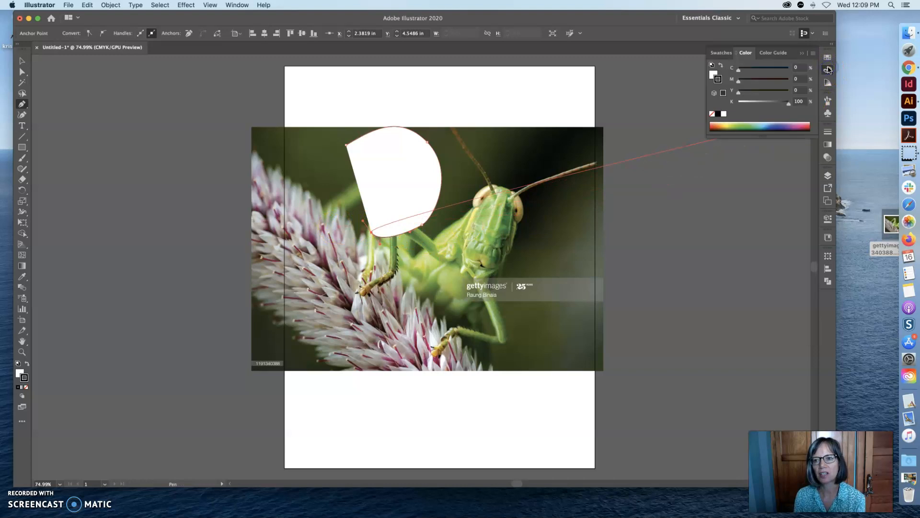
{"action": "left_click", "coordinate": [713, 76]}
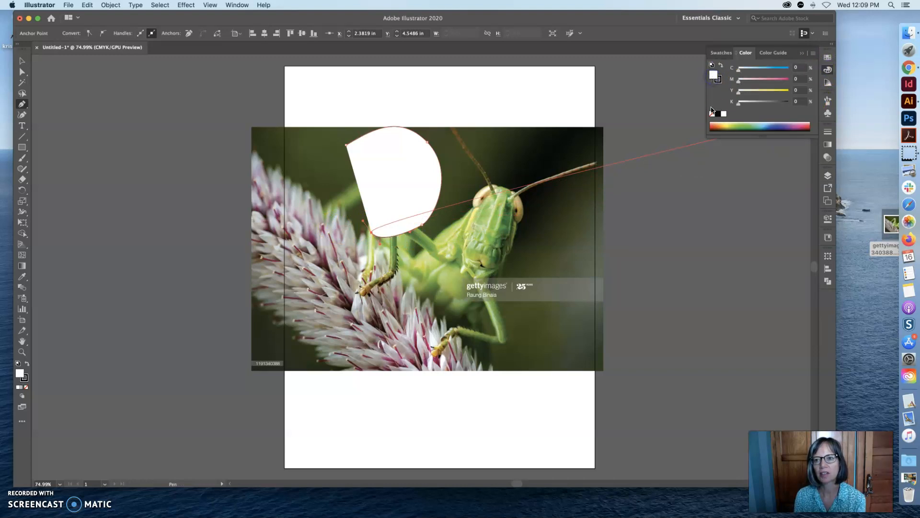
{"action": "left_click", "coordinate": [712, 113]}
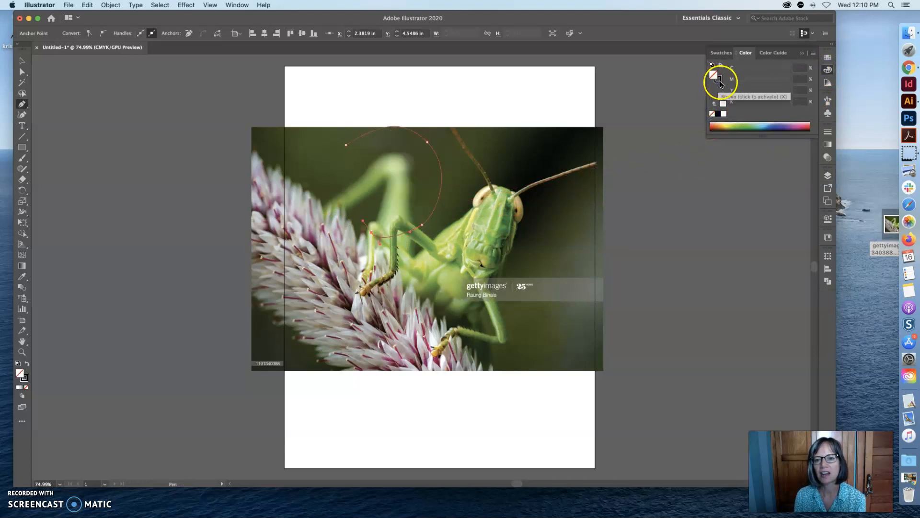
{"action": "left_click", "coordinate": [719, 80]}
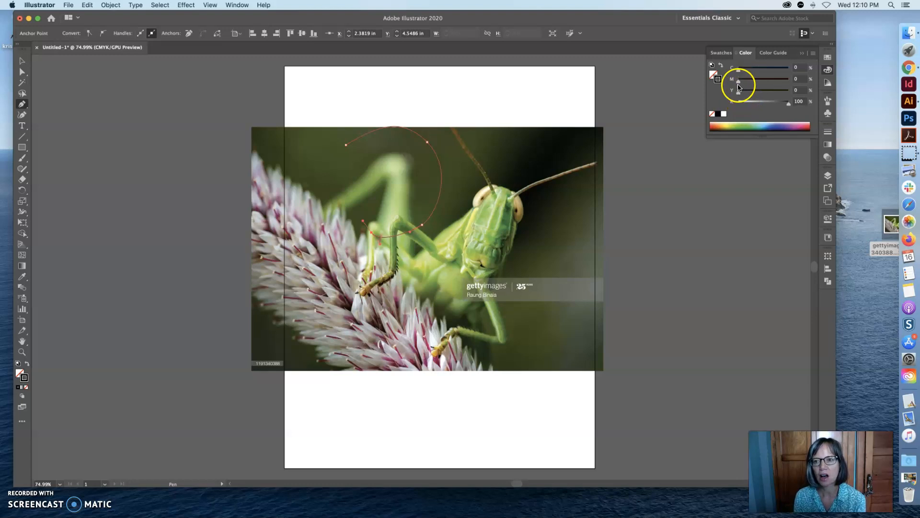
{"action": "left_click_drag", "start_coordinate": [738, 84], "coordinate": [725, 105]}
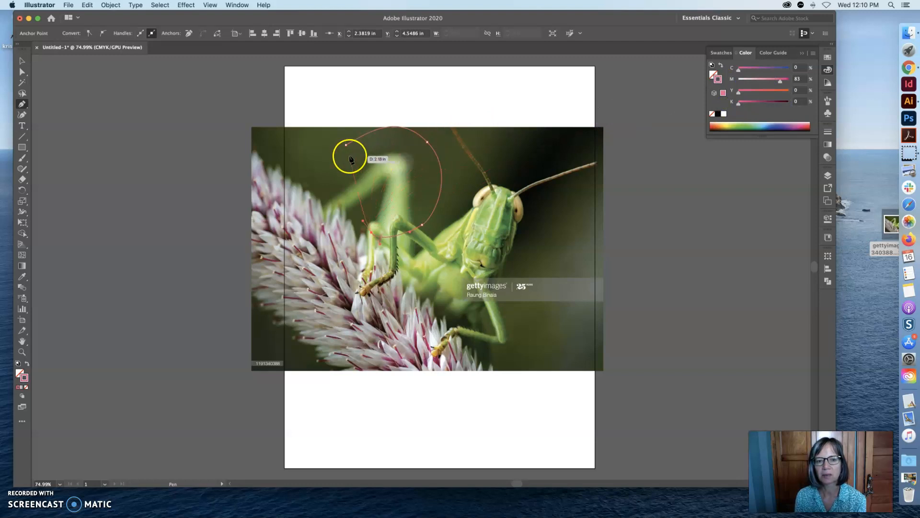
Step: Add one more curved point on the open side of the path and close it at its starting anchor
{"action": "left_click_drag", "start_coordinate": [334, 174], "coordinate": [338, 165]}
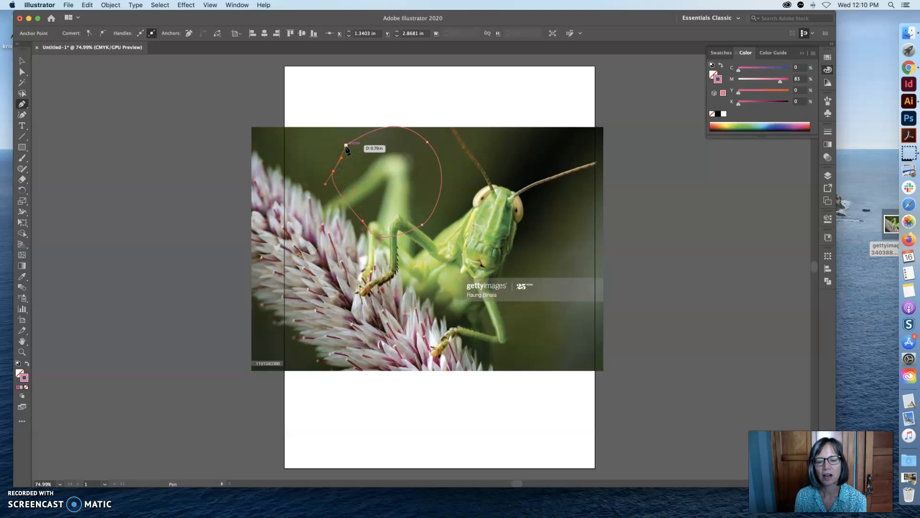
{"action": "left_click", "coordinate": [346, 146]}
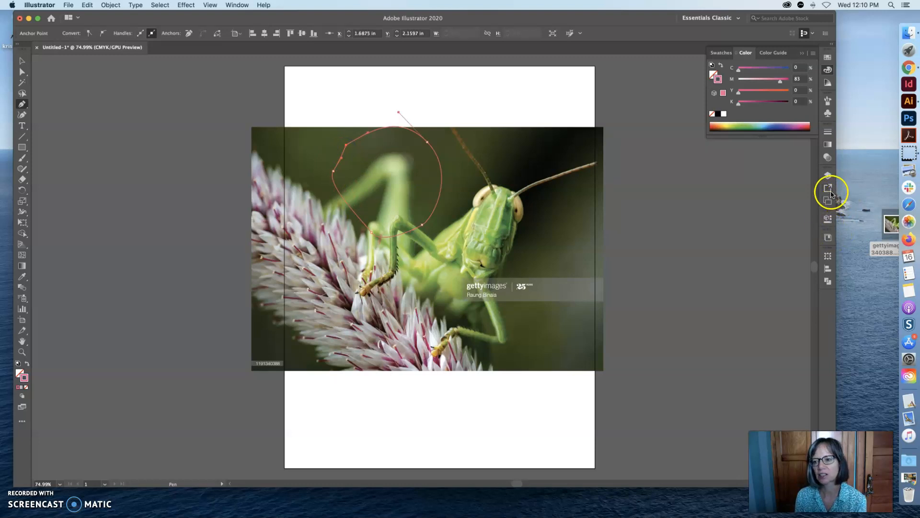
Step: Unlock Layer 1 and draw a thin closed triangle on Layer 2 that extends beyond the photo's edge near the antennae
{"action": "left_click", "coordinate": [827, 177]}
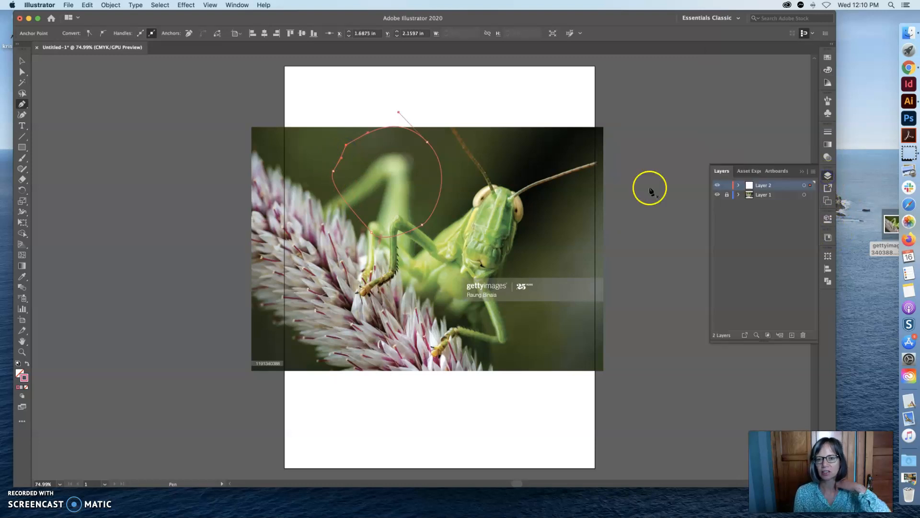
{"action": "left_click", "coordinate": [726, 195]}
{"action": "left_click", "coordinate": [558, 216]}
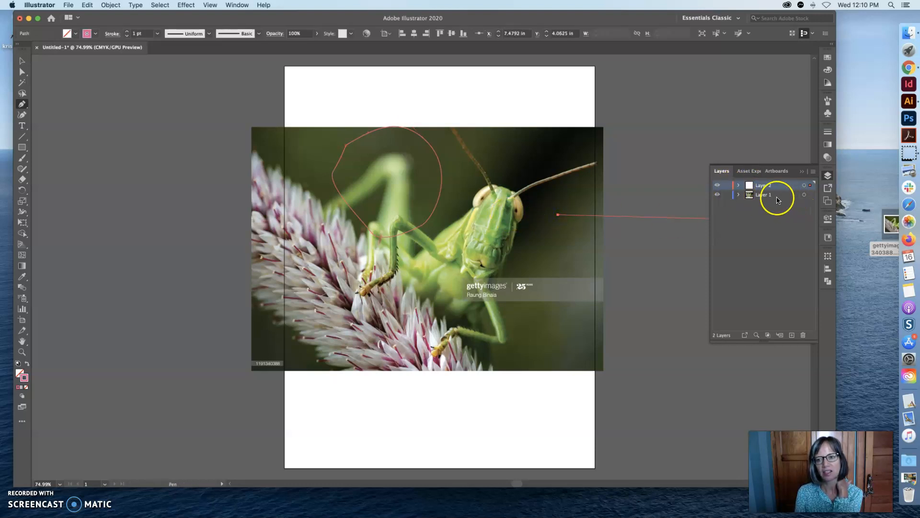
{"action": "left_click_drag", "start_coordinate": [670, 200], "coordinate": [585, 199]}
{"action": "left_click", "coordinate": [558, 214]}
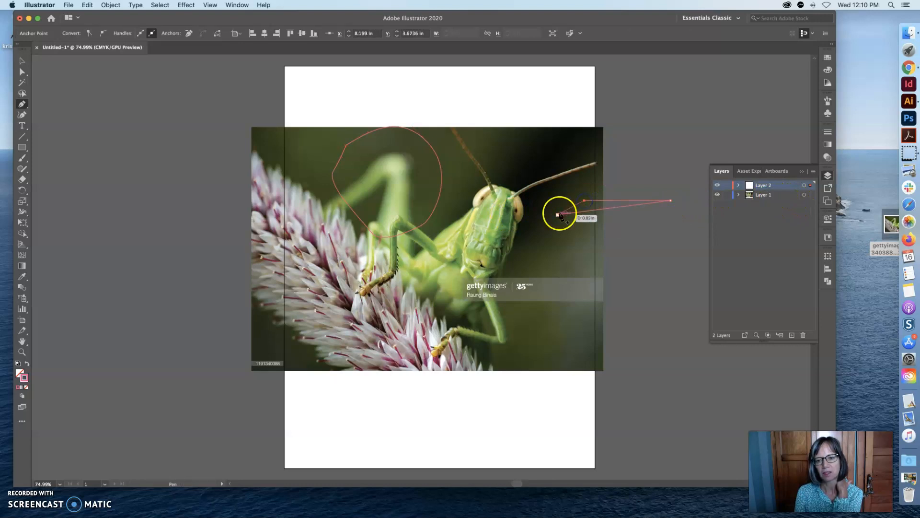
Step: Draw a closed four-sided shape on Layer 1 over the dark background beside the grasshopper's mouth
{"action": "left_click", "coordinate": [779, 196]}
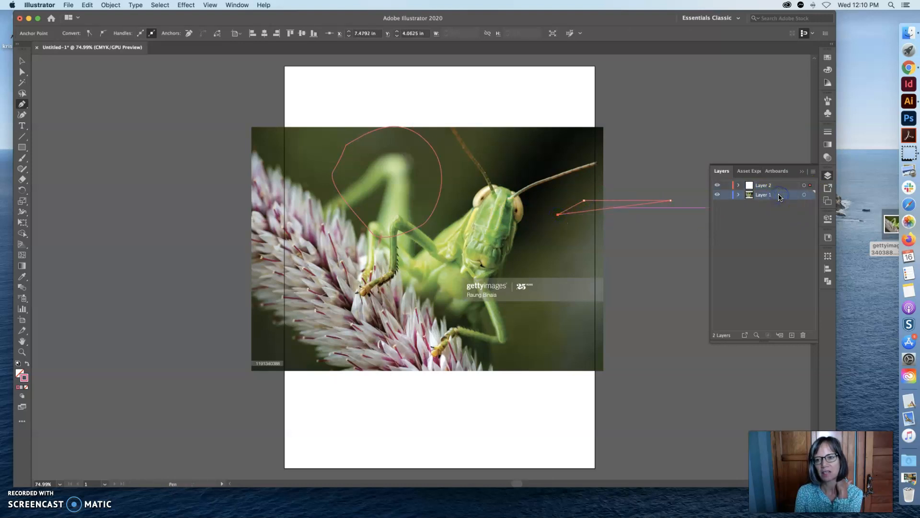
{"action": "left_click", "coordinate": [558, 258]}
{"action": "left_click", "coordinate": [539, 297]}
{"action": "left_click", "coordinate": [520, 261]}
{"action": "left_click", "coordinate": [549, 232]}
{"action": "left_click", "coordinate": [557, 257]}
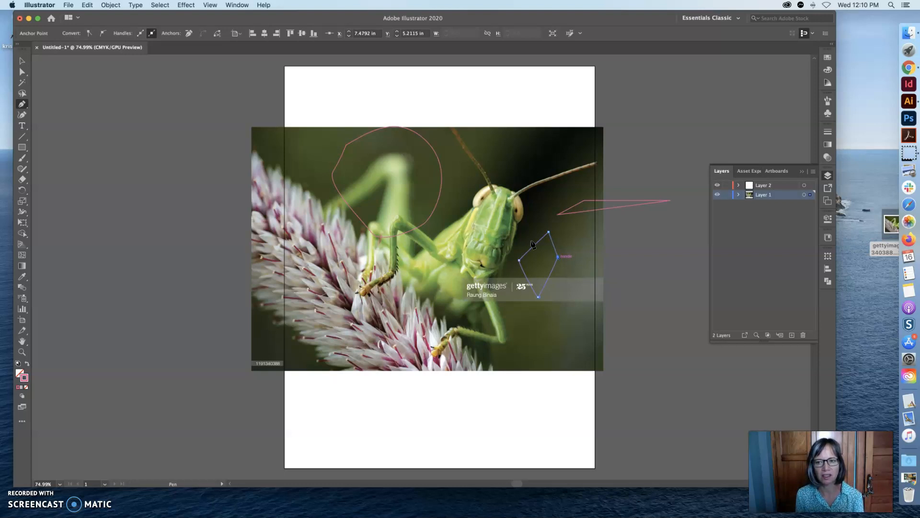
Step: Delete the practice shapes drawn on both layers, keeping only the grasshopper photo
{"action": "left_click", "coordinate": [21, 61]}
{"action": "left_click", "coordinate": [530, 293]}
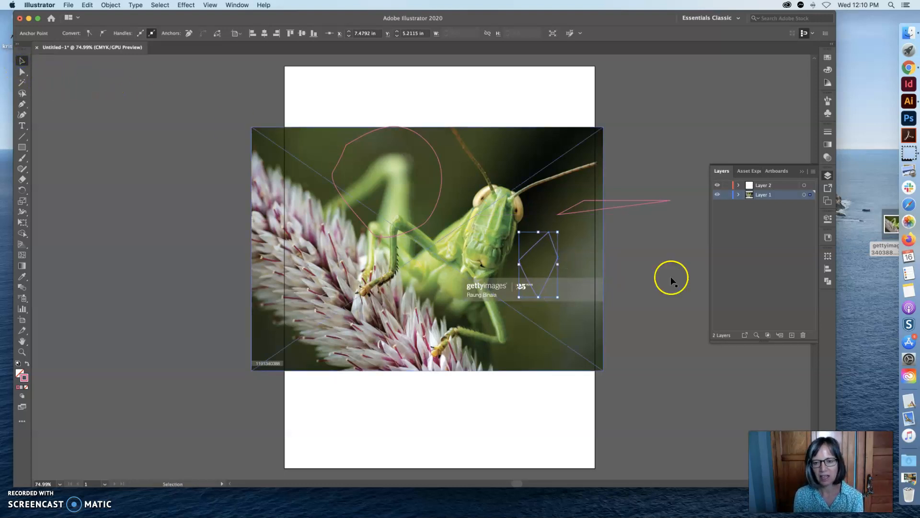
{"action": "key", "text": "Delete"}
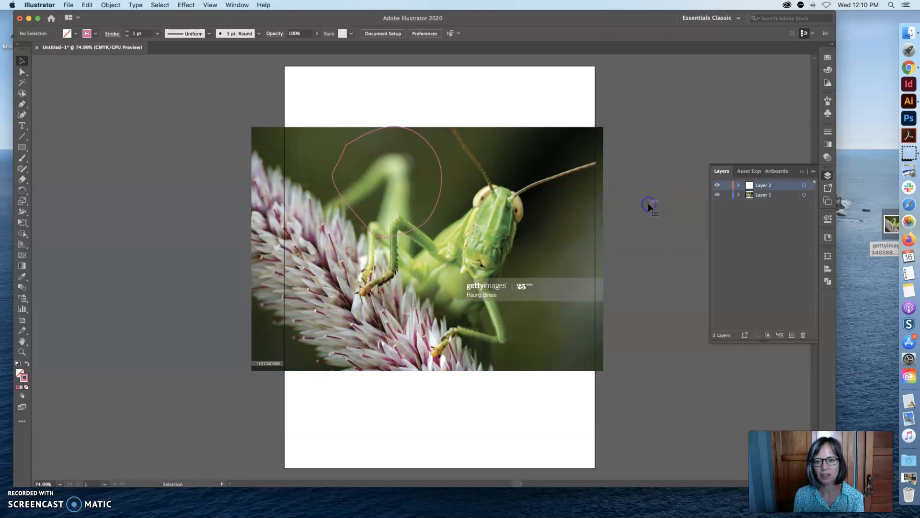
{"action": "left_click", "coordinate": [438, 193]}
{"action": "key", "text": "Delete"}
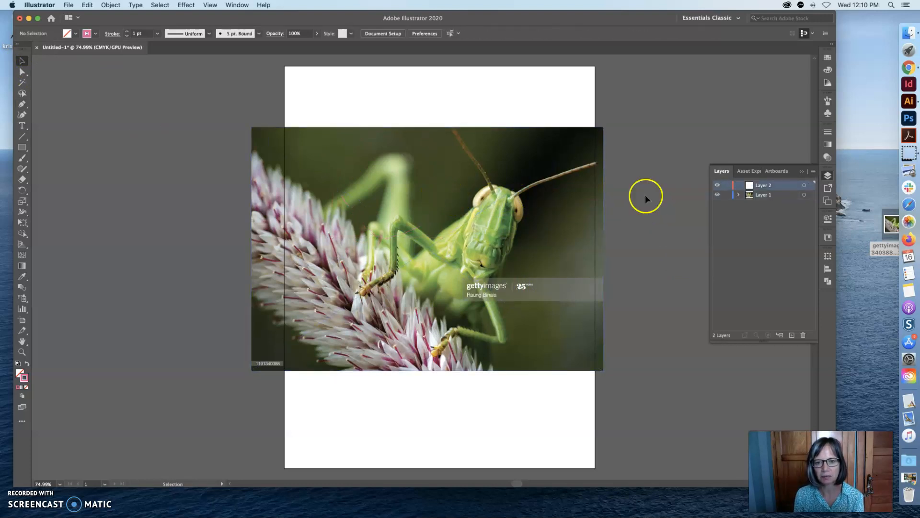
Step: Lock Layer 1 again and make Layer 2 the active layer, with the stroke as the active color
{"action": "left_click", "coordinate": [727, 195]}
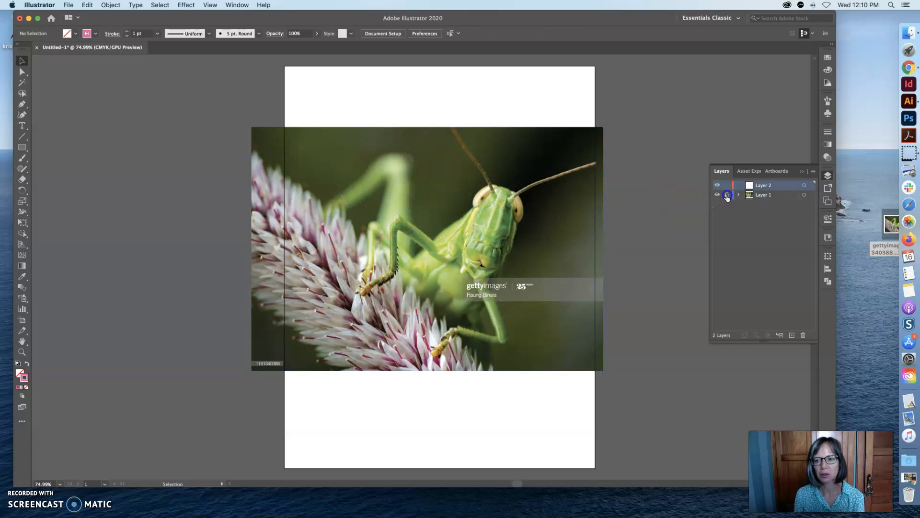
{"action": "left_click", "coordinate": [766, 185]}
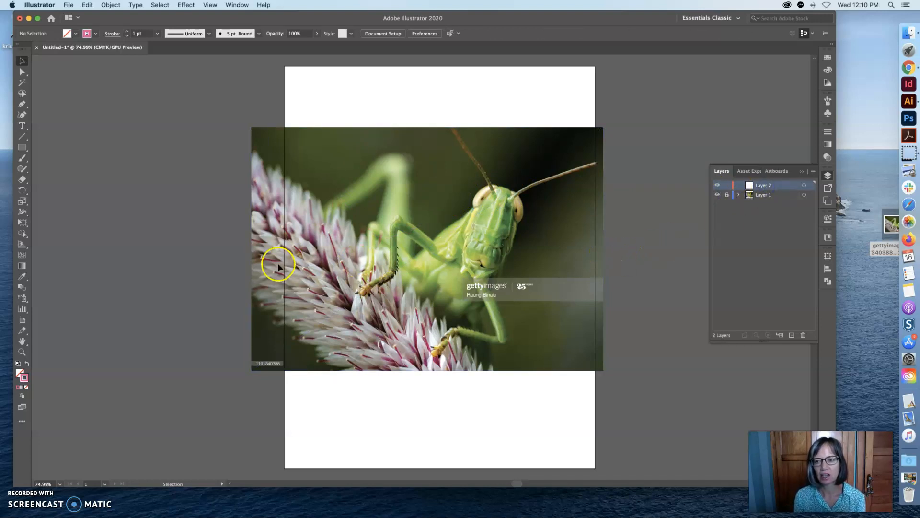
{"action": "left_click", "coordinate": [24, 377]}
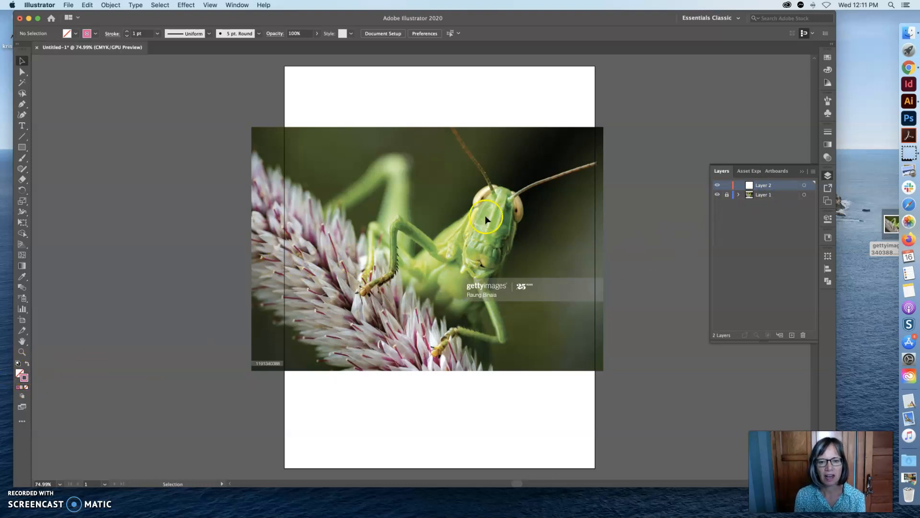
Step: Trace the pale green, leaf-shaped patch behind the grasshopper's head as a closed Pen path on Layer 2
{"action": "key", "text": "super+space"}
{"action": "left_click", "coordinate": [504, 226]}
{"action": "left_click", "coordinate": [434, 256]}
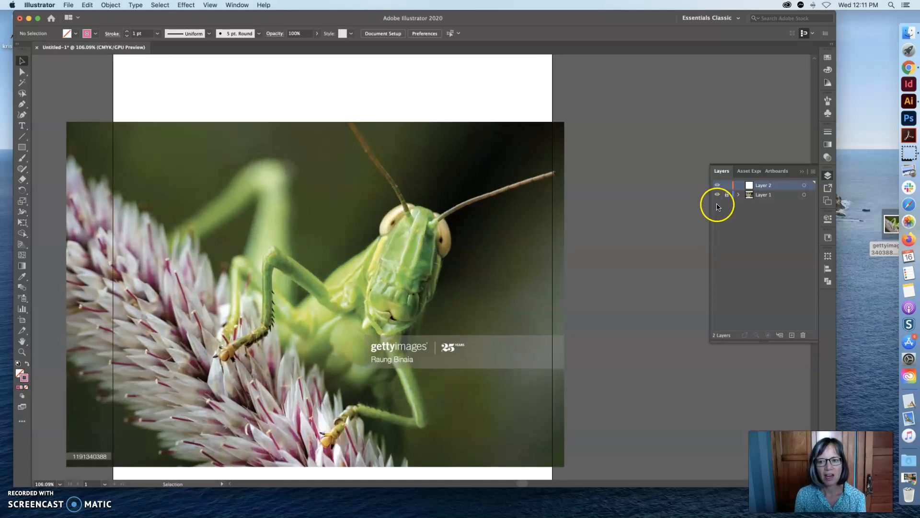
{"action": "left_click_drag", "start_coordinate": [522, 486], "coordinate": [516, 485]}
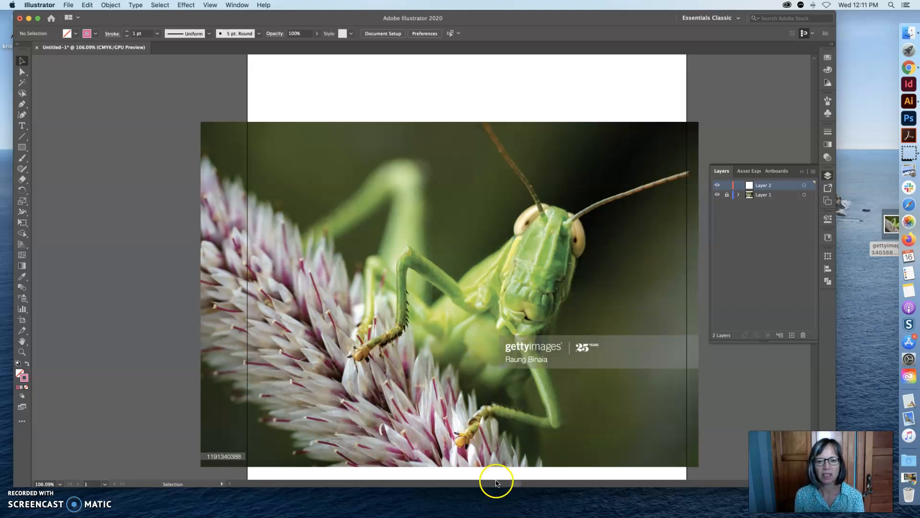
{"action": "left_click", "coordinate": [22, 103]}
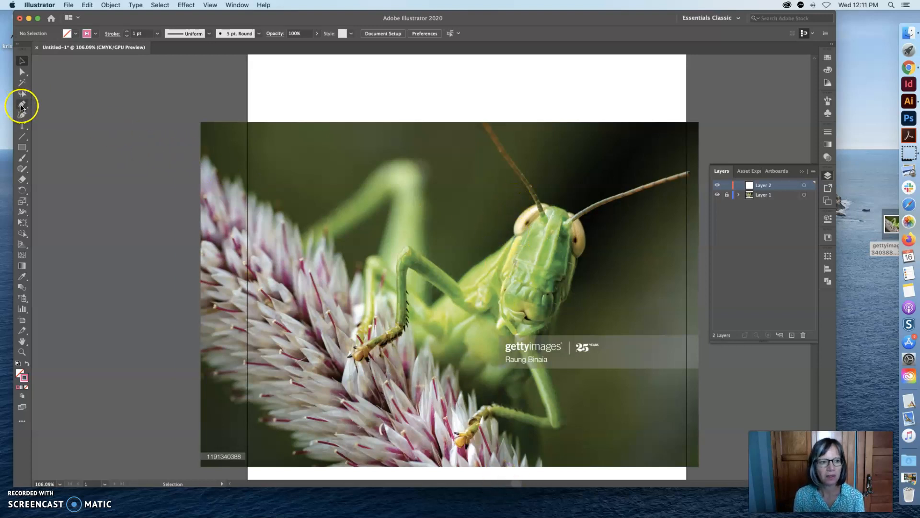
{"action": "left_click_drag", "start_coordinate": [471, 267], "coordinate": [512, 240]}
{"action": "left_click", "coordinate": [501, 259]}
{"action": "left_click", "coordinate": [485, 278]}
{"action": "left_click", "coordinate": [465, 288]}
{"action": "left_click_drag", "start_coordinate": [458, 284], "coordinate": [469, 266]}
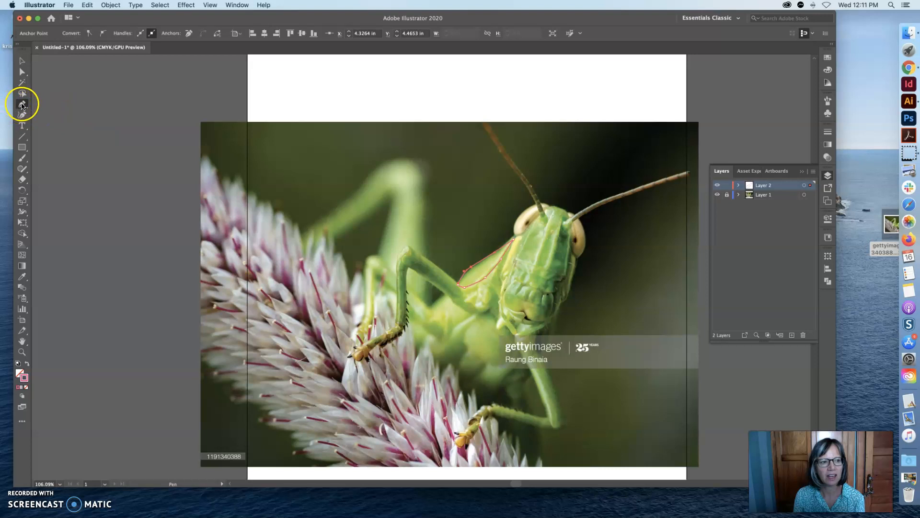
Step: Trace a second closed Pen path, about 0.62 by 0.95 in, between the first neck shape and the grasshopper's face
{"action": "left_click", "coordinate": [22, 104]}
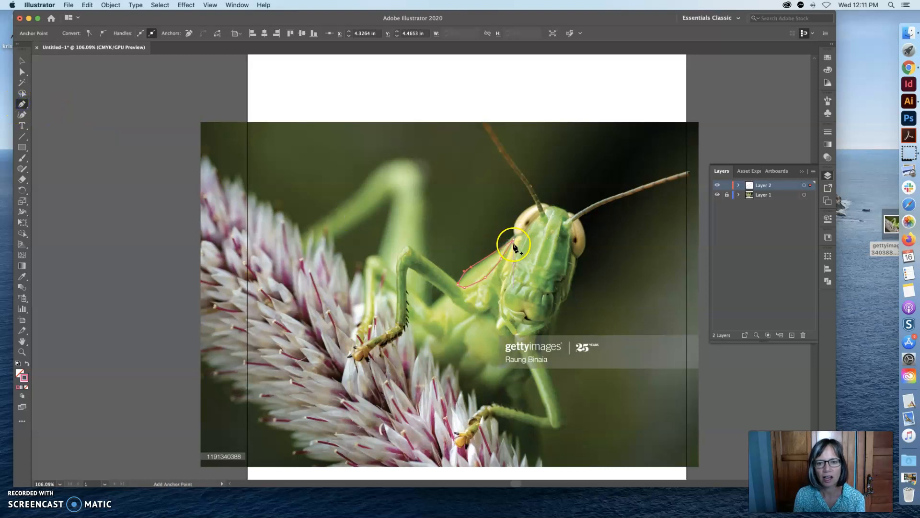
{"action": "left_click", "coordinate": [514, 243]}
{"action": "left_click", "coordinate": [513, 246]}
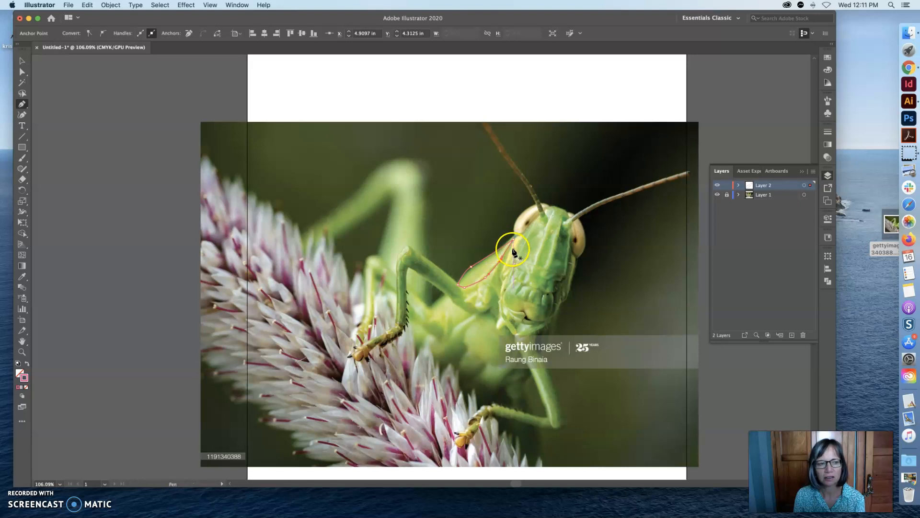
{"action": "left_click", "coordinate": [512, 247]}
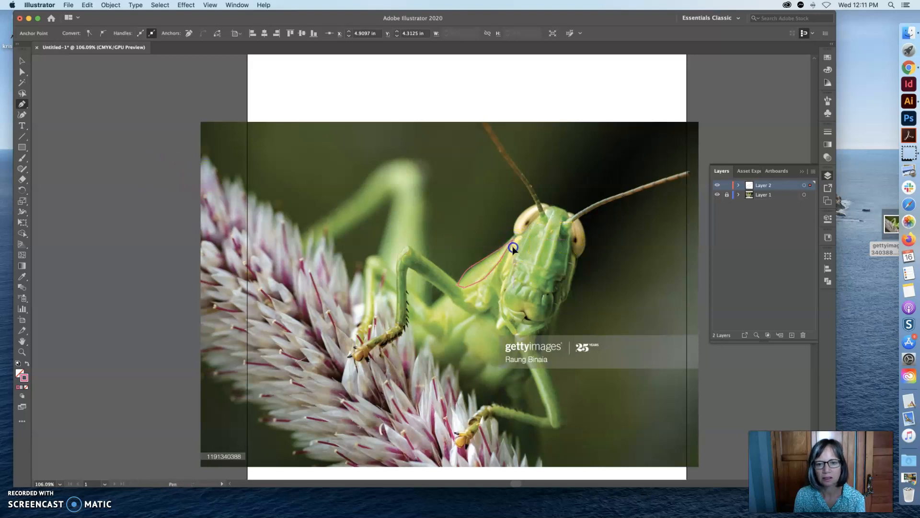
{"action": "left_click_drag", "start_coordinate": [510, 258], "coordinate": [495, 286]}
{"action": "left_click_drag", "start_coordinate": [487, 277], "coordinate": [513, 245]}
{"action": "left_click", "coordinate": [513, 246]}
Step: Unlock Layer 1 so its photo can be sampled, and select the smaller neck shape beside the grasshopper's face
{"action": "left_click", "coordinate": [21, 61]}
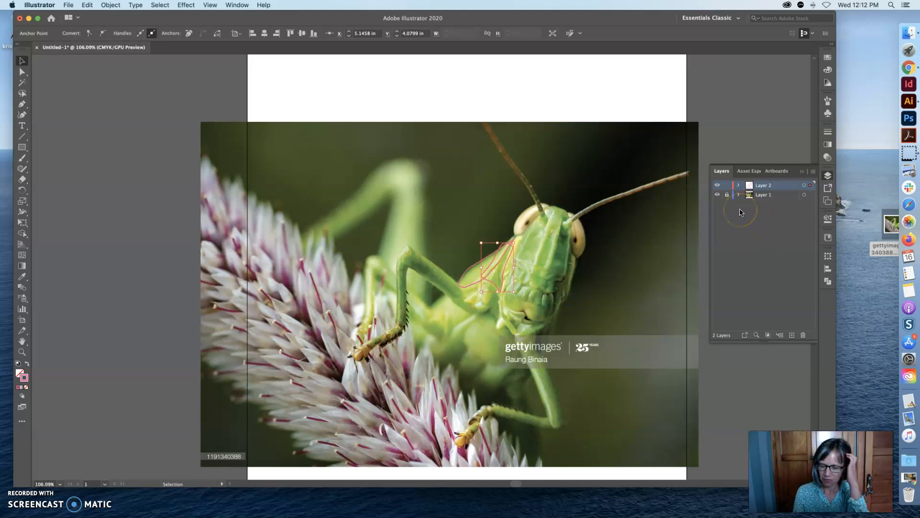
{"action": "left_click", "coordinate": [733, 195]}
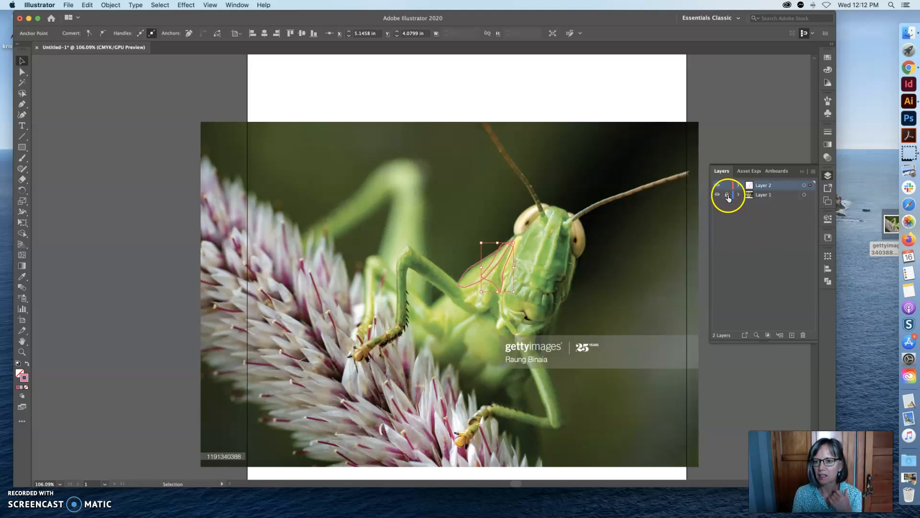
{"action": "left_click", "coordinate": [722, 196]}
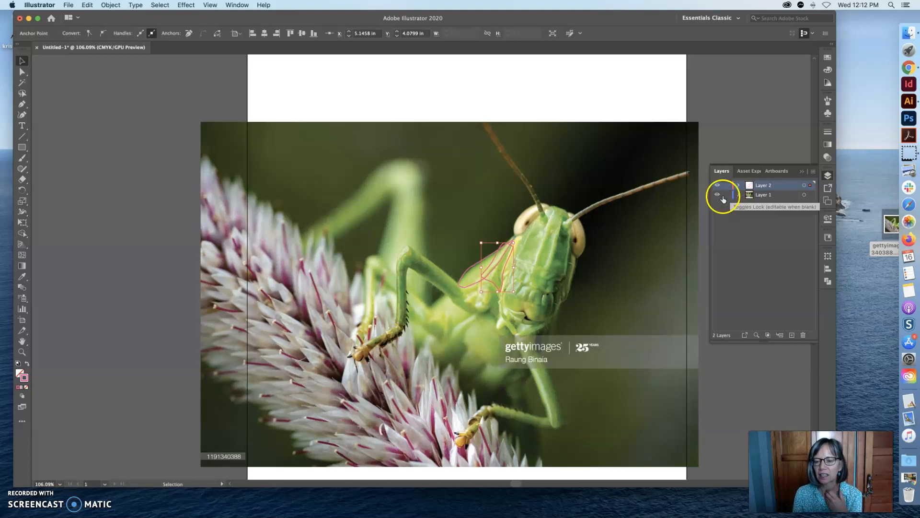
{"action": "left_click", "coordinate": [504, 273]}
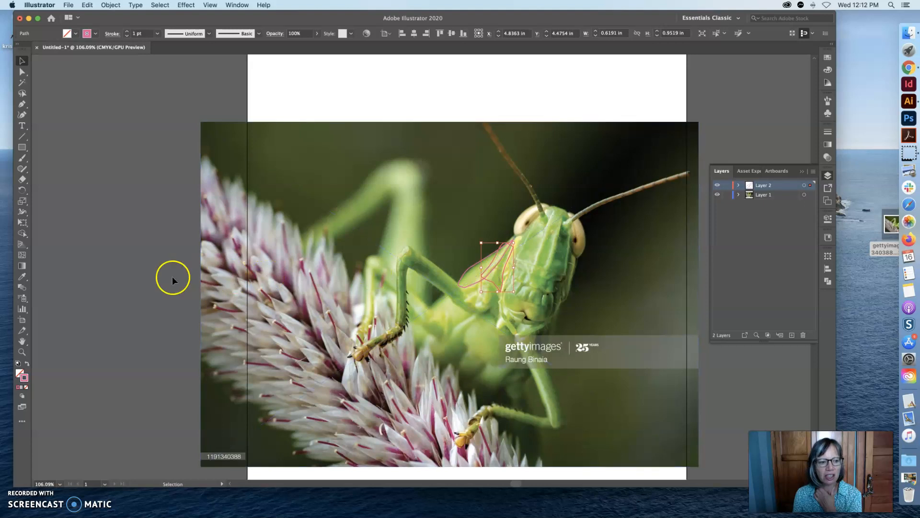
Step: Fill the smaller neck shape with green sampled from the photo using the Eyedropper tool
{"action": "left_click", "coordinate": [28, 285]}
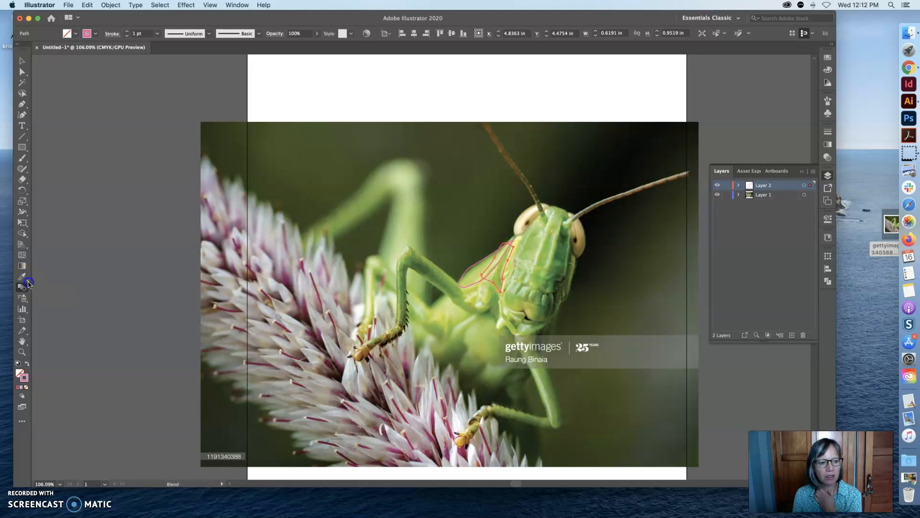
{"action": "left_click", "coordinate": [27, 280]}
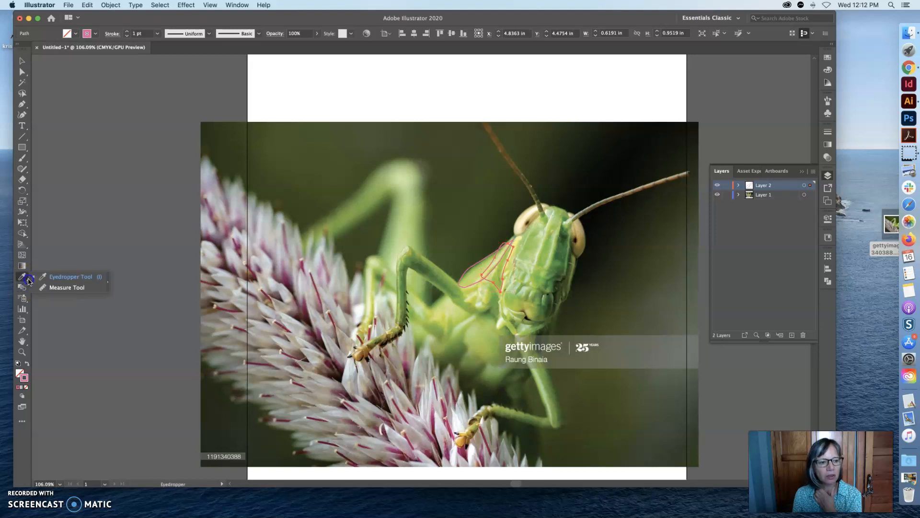
{"action": "mouse_move", "coordinate": [29, 281]}
{"action": "left_mouse_down"}
{"action": "mouse_move", "coordinate": [63, 289]}
{"action": "mouse_move", "coordinate": [22, 277]}
{"action": "left_mouse_up"}
{"action": "left_click", "coordinate": [435, 252]}
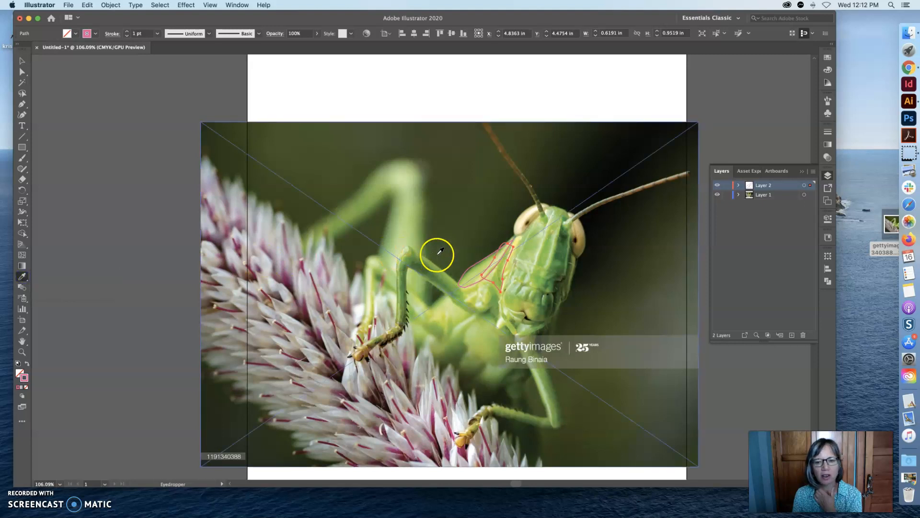
{"action": "left_click", "coordinate": [501, 265]}
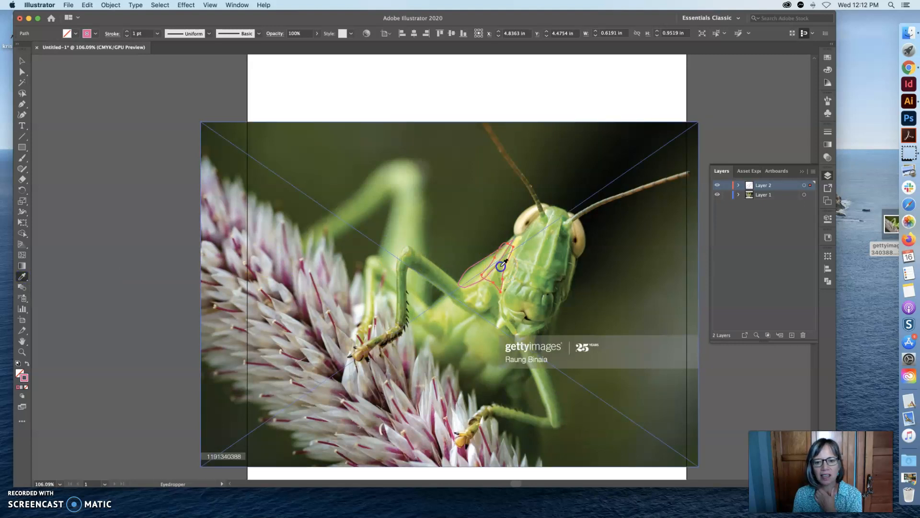
{"action": "left_click", "coordinate": [502, 262]}
Step: Select the leaf-shaped patch behind the head and fill it with green sampled from the photo
{"action": "left_click", "coordinate": [22, 60]}
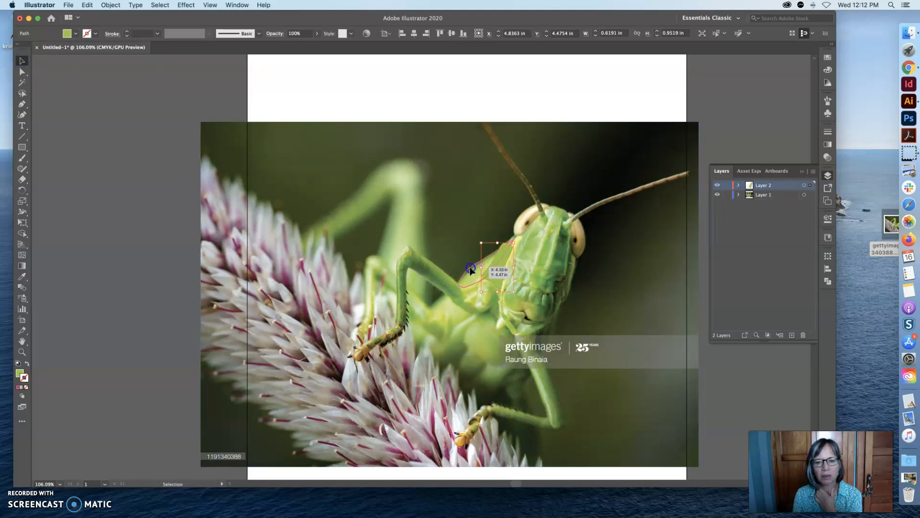
{"action": "key", "text": "super+z"}
{"action": "left_click", "coordinate": [23, 276]}
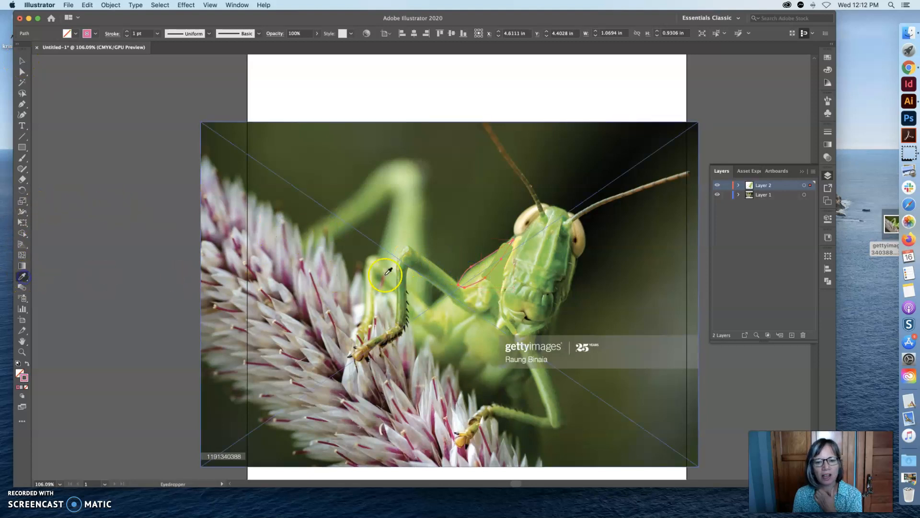
{"action": "left_click", "coordinate": [482, 265]}
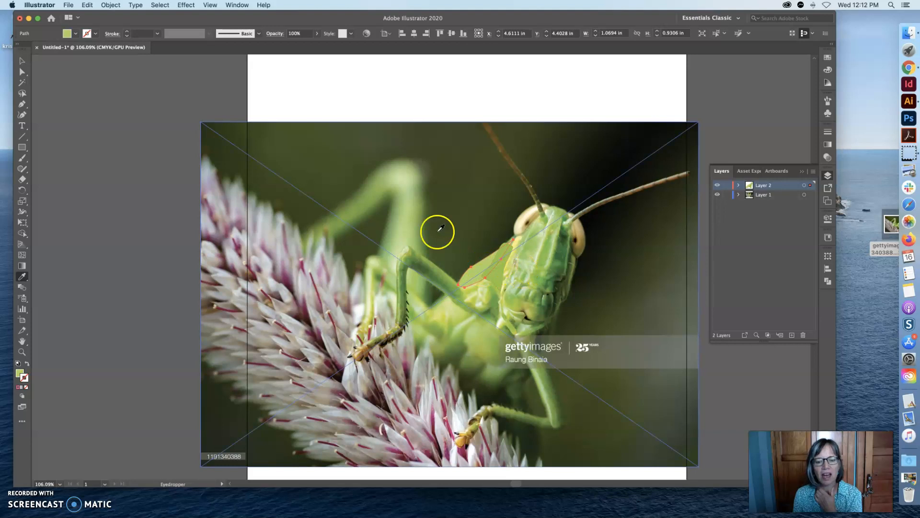
Step: Bring the leaf-shaped patch in front of the smaller neck shape
{"action": "left_click", "coordinate": [117, 5]}
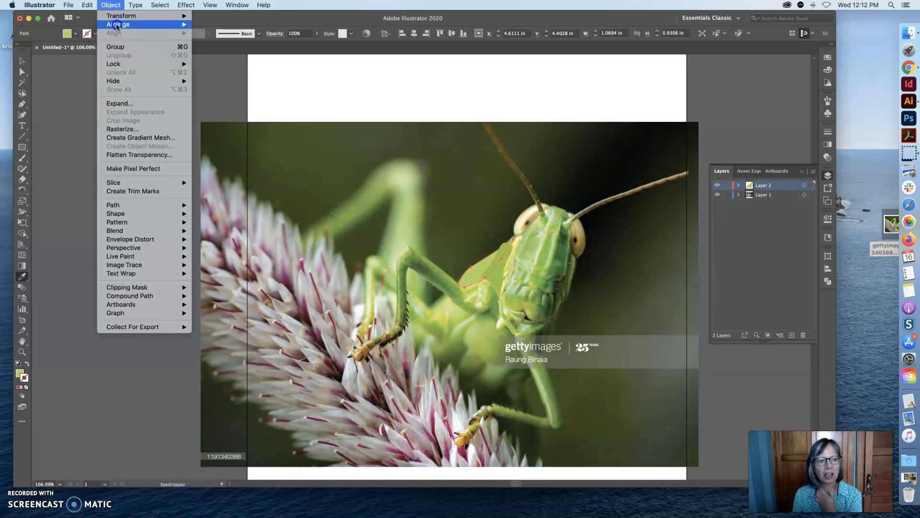
{"action": "mouse_move", "coordinate": [163, 24]}
{"action": "left_click", "coordinate": [227, 27]}
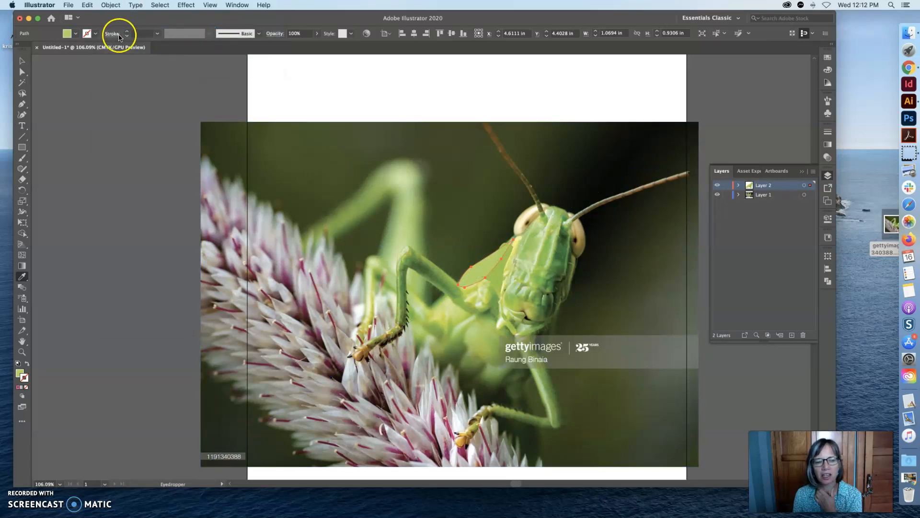
{"action": "left_click", "coordinate": [22, 61]}
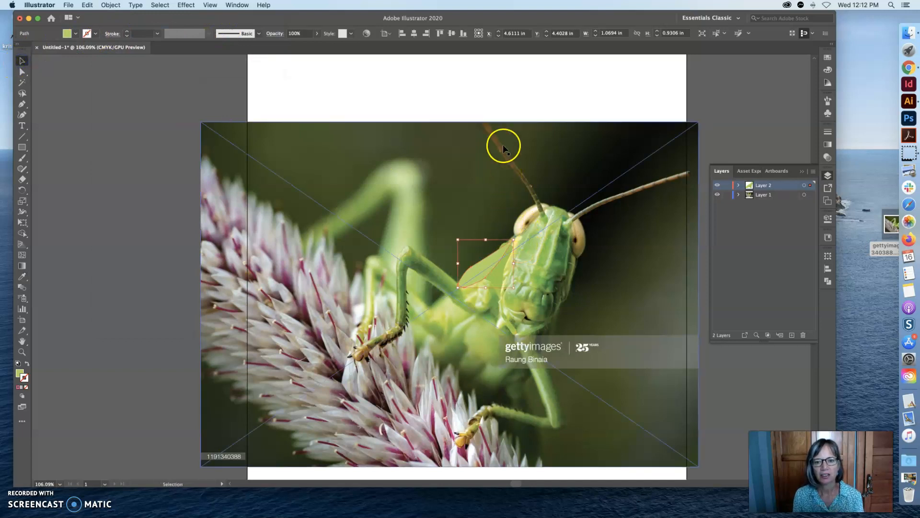
Step: Delete both green neck shapes from Layer 2 and lock Layer 1 again
{"action": "left_click", "coordinate": [500, 280]}
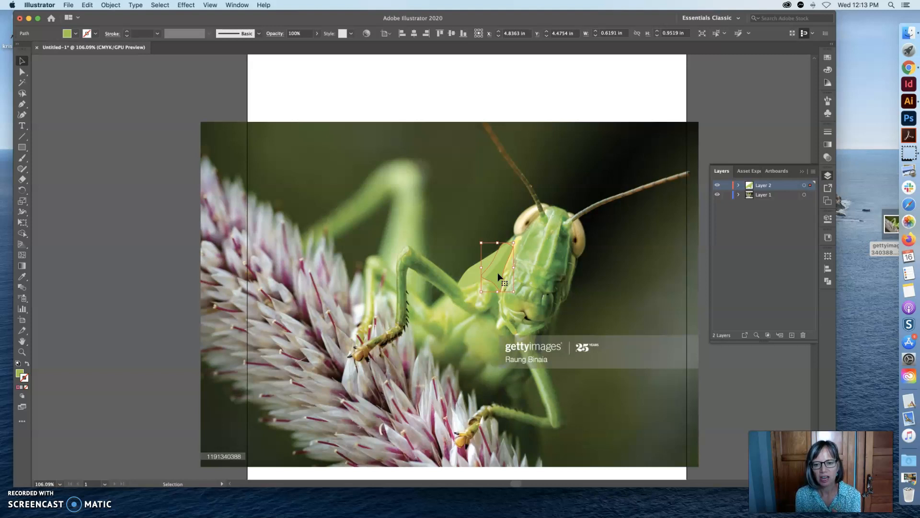
{"action": "left_click", "coordinate": [508, 265]}
{"action": "key", "text": "Delete"}
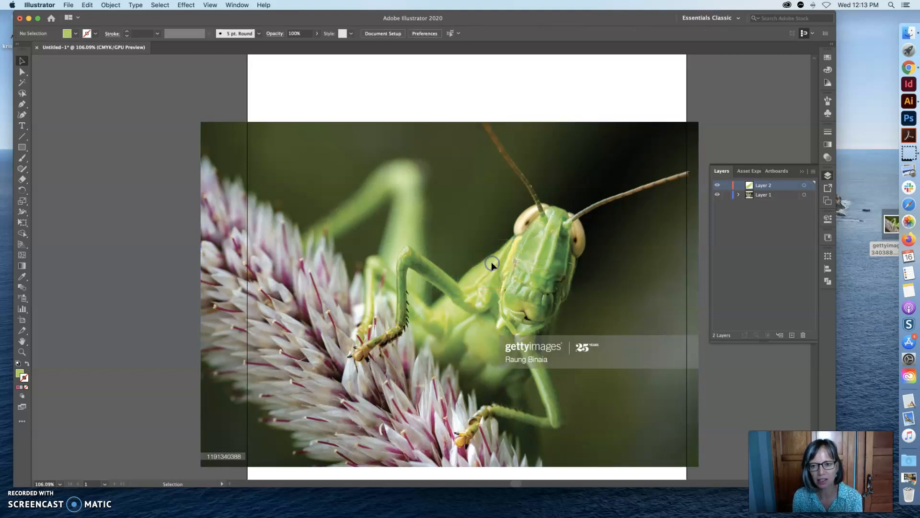
{"action": "left_click", "coordinate": [726, 195]}
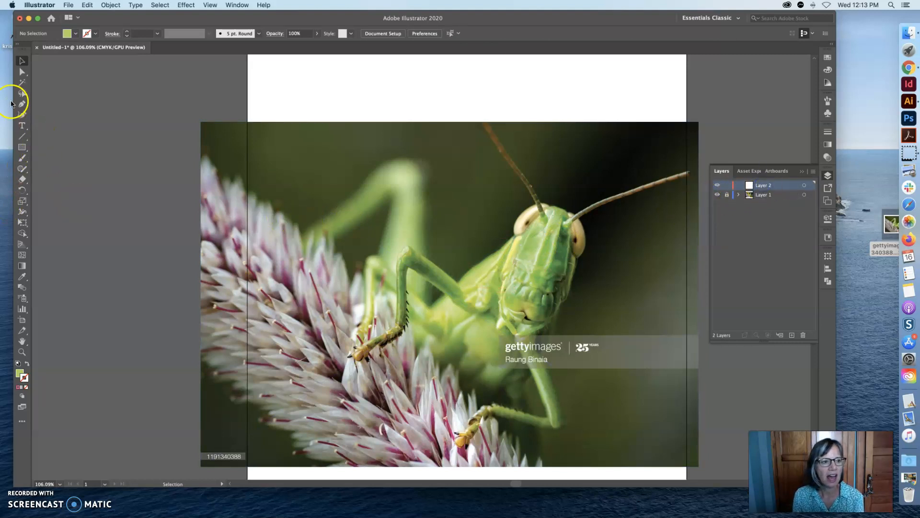
Step: Start a Pen path on Layer 2 over the top of the blurred hind leg and down to the base of the back
{"action": "left_click", "coordinate": [22, 103]}
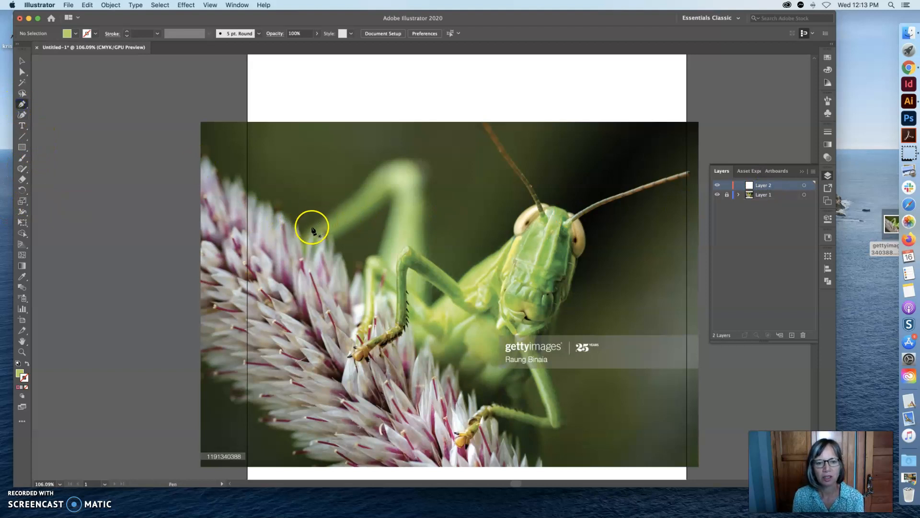
{"action": "left_click_drag", "start_coordinate": [307, 229], "coordinate": [354, 197]}
{"action": "left_click_drag", "start_coordinate": [380, 165], "coordinate": [426, 237]}
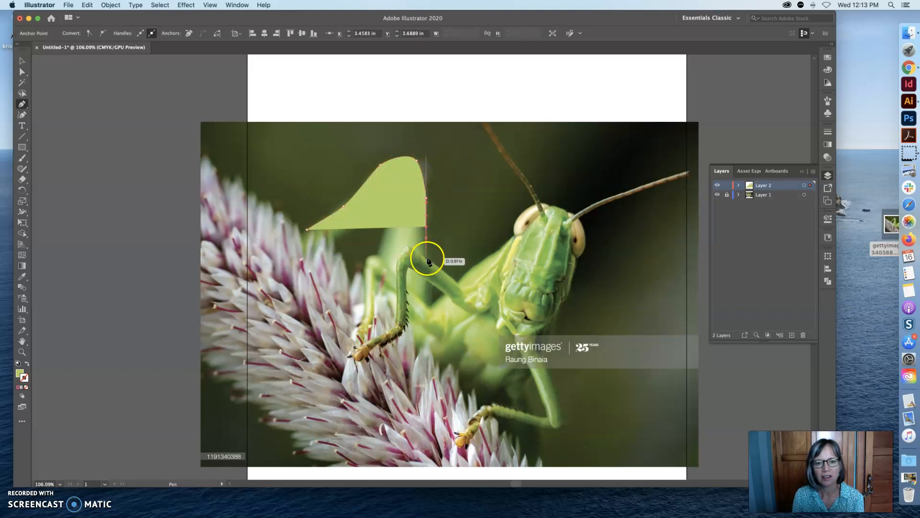
{"action": "left_click", "coordinate": [427, 258]}
{"action": "left_click", "coordinate": [458, 284]}
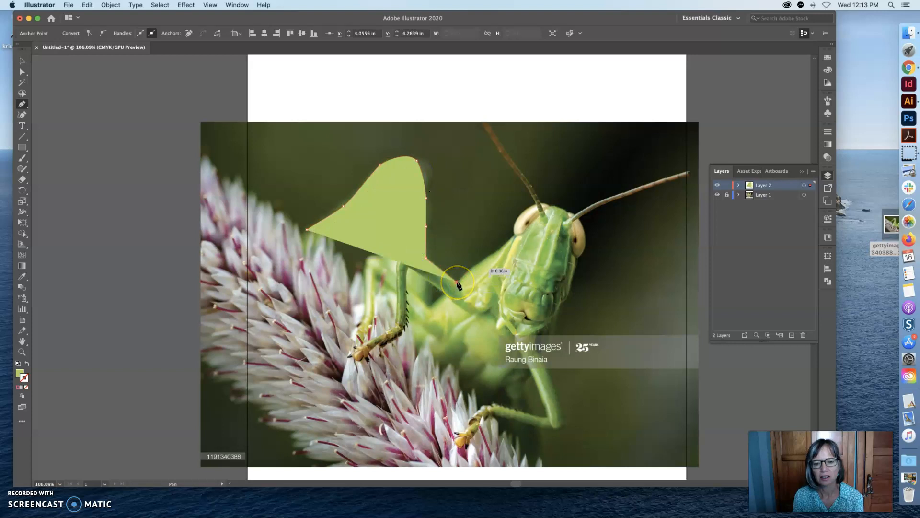
Step: Extend the outline up along the back, around the first eye and over the crown to the second antenna
{"action": "left_click", "coordinate": [500, 250]}
{"action": "left_click", "coordinate": [515, 235]}
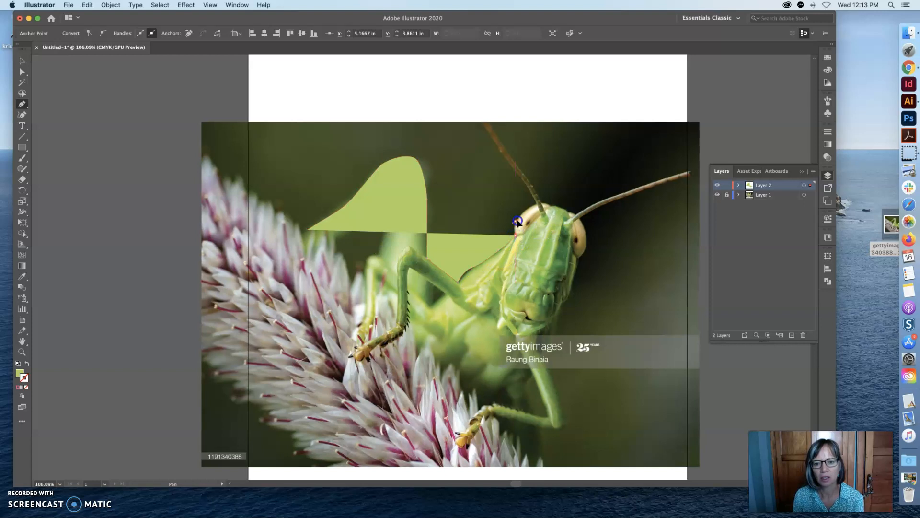
{"action": "left_click", "coordinate": [513, 224]}
{"action": "left_click", "coordinate": [539, 205]}
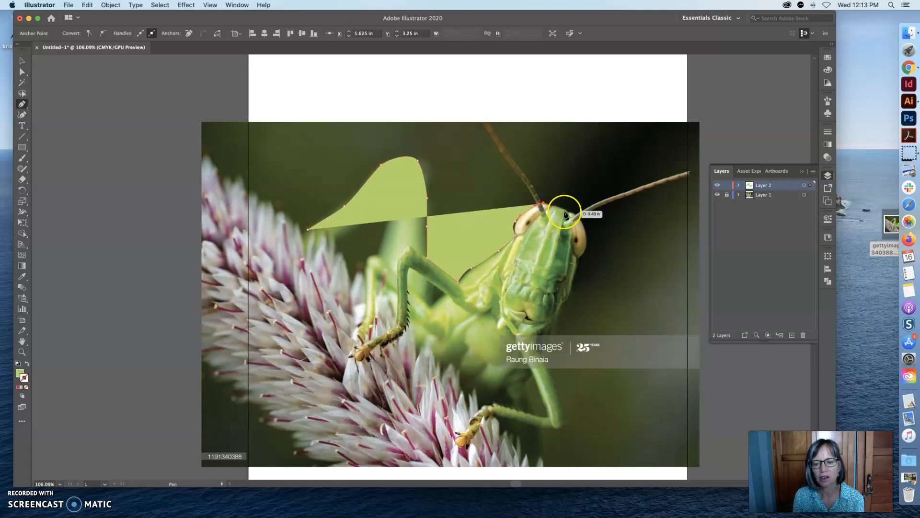
{"action": "left_click", "coordinate": [549, 206]}
{"action": "left_click", "coordinate": [560, 207]}
{"action": "left_click", "coordinate": [571, 213]}
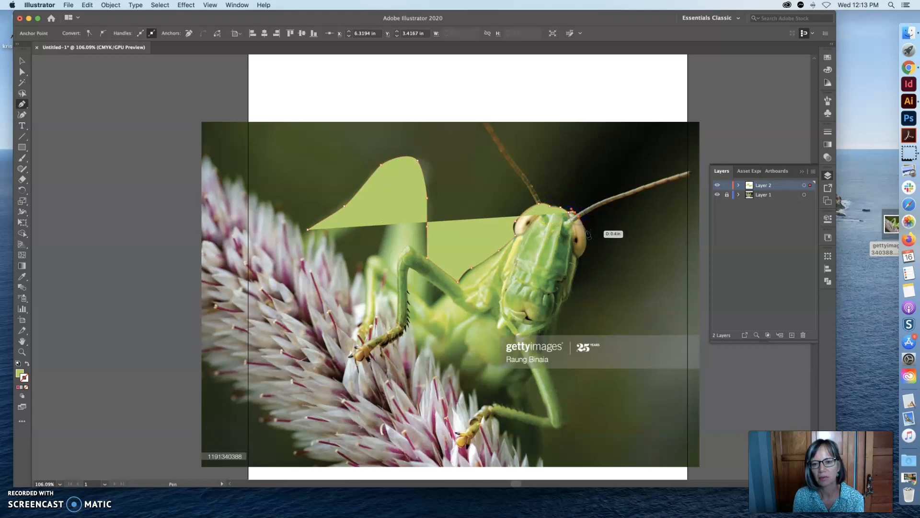
Step: Continue the outline around the second eye and down the outer side of the face toward the jaw
{"action": "left_click", "coordinate": [585, 234]}
{"action": "left_click_drag", "start_coordinate": [583, 245], "coordinate": [580, 261]}
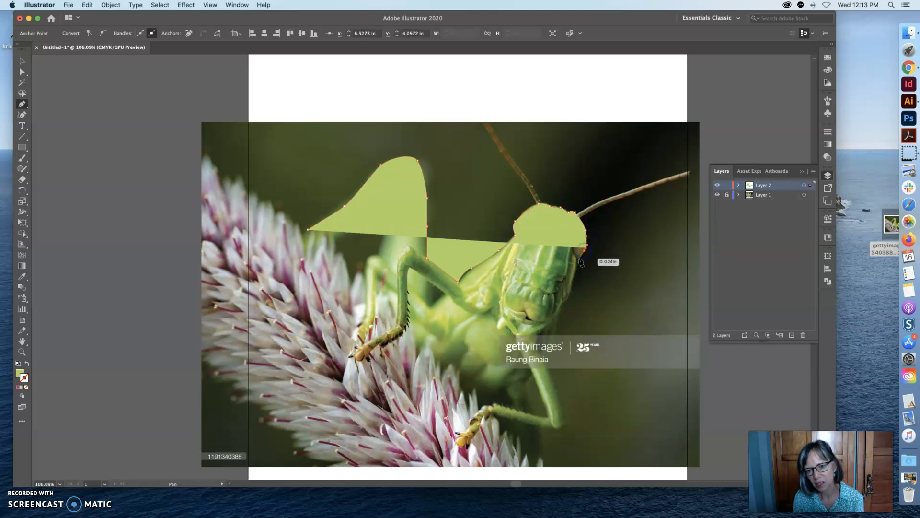
{"action": "left_click", "coordinate": [579, 259]}
{"action": "left_click", "coordinate": [574, 277]}
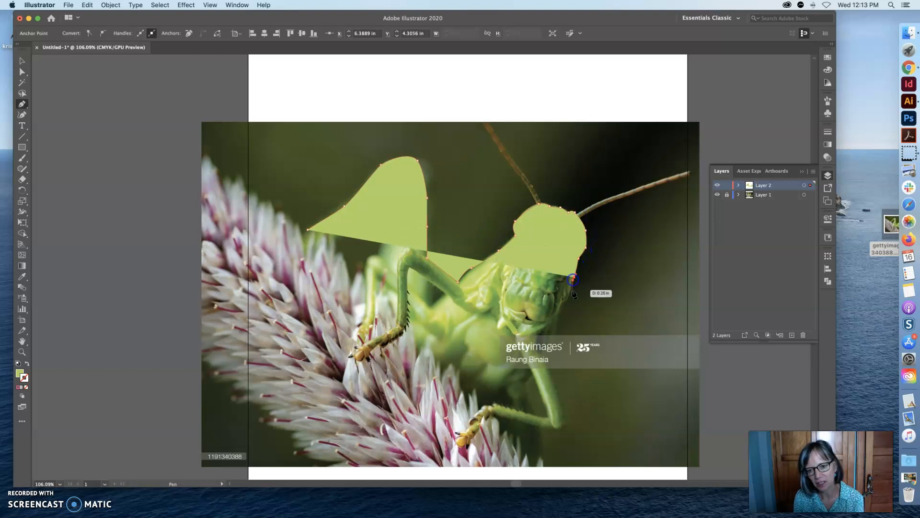
{"action": "left_click", "coordinate": [570, 294]}
{"action": "left_click_drag", "start_coordinate": [561, 303], "coordinate": [559, 308]}
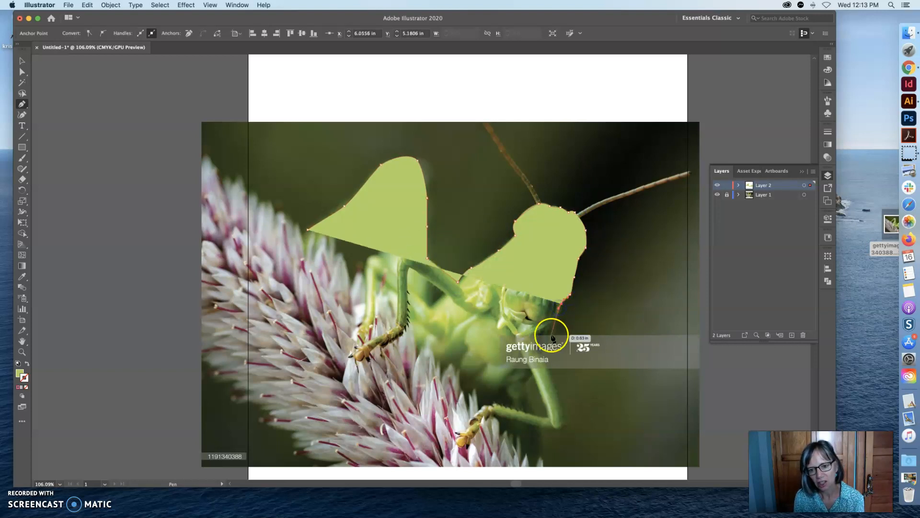
Step: Continue the outline from the jaw down the outer edge of the lower front leg and around its bend
{"action": "left_click", "coordinate": [555, 343]}
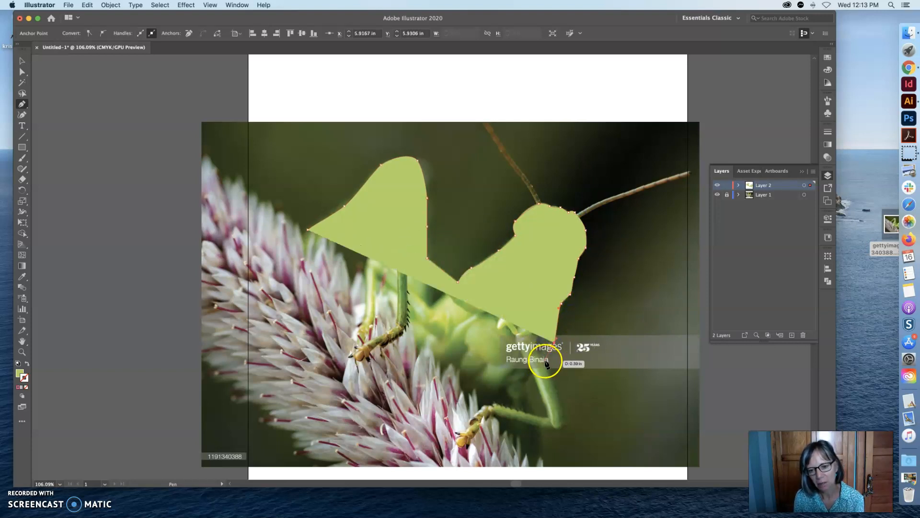
{"action": "left_click", "coordinate": [545, 359]}
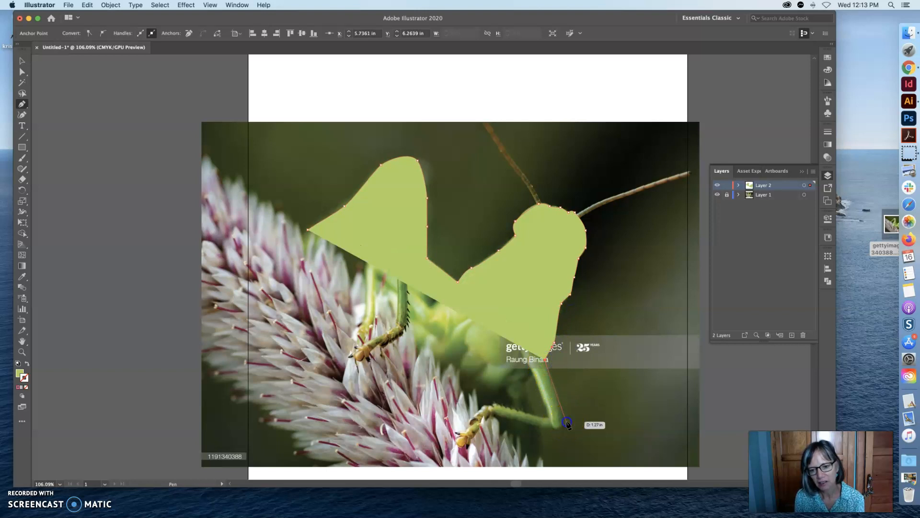
{"action": "left_click", "coordinate": [567, 418]}
{"action": "left_click_drag", "start_coordinate": [564, 427], "coordinate": [563, 427]}
{"action": "left_click_drag", "start_coordinate": [559, 428], "coordinate": [539, 427]}
Step: Trace the outline along the lower front leg's end segment and around its yellow foot
{"action": "left_click", "coordinate": [496, 414]}
{"action": "left_click", "coordinate": [482, 420]}
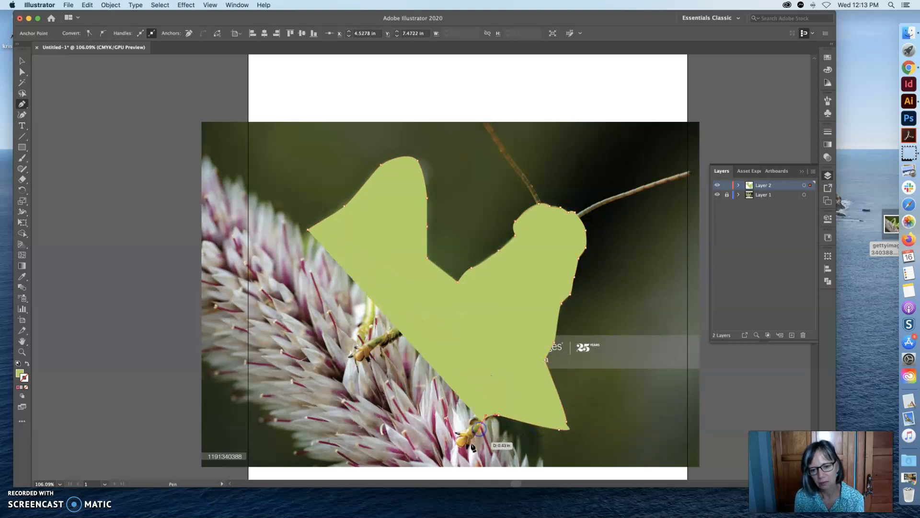
{"action": "left_click_drag", "start_coordinate": [457, 435], "coordinate": [477, 416]}
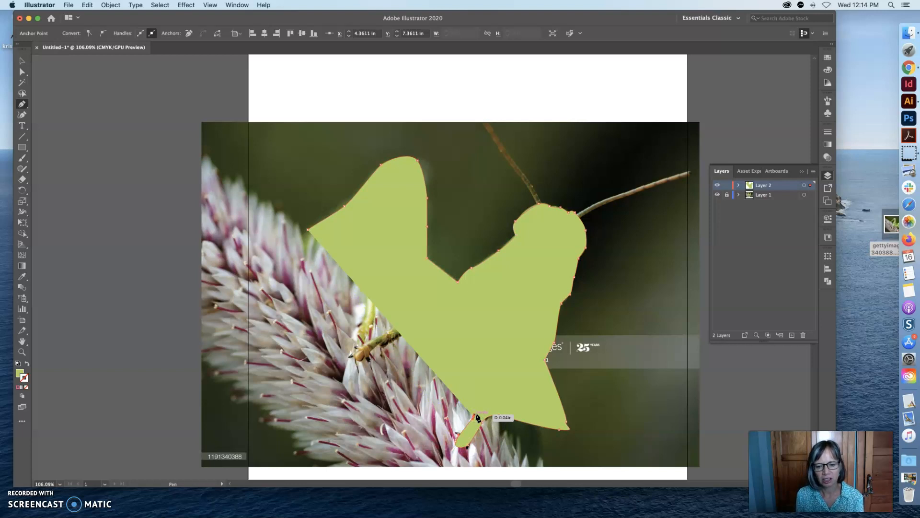
{"action": "left_click_drag", "start_coordinate": [477, 416], "coordinate": [478, 417]}
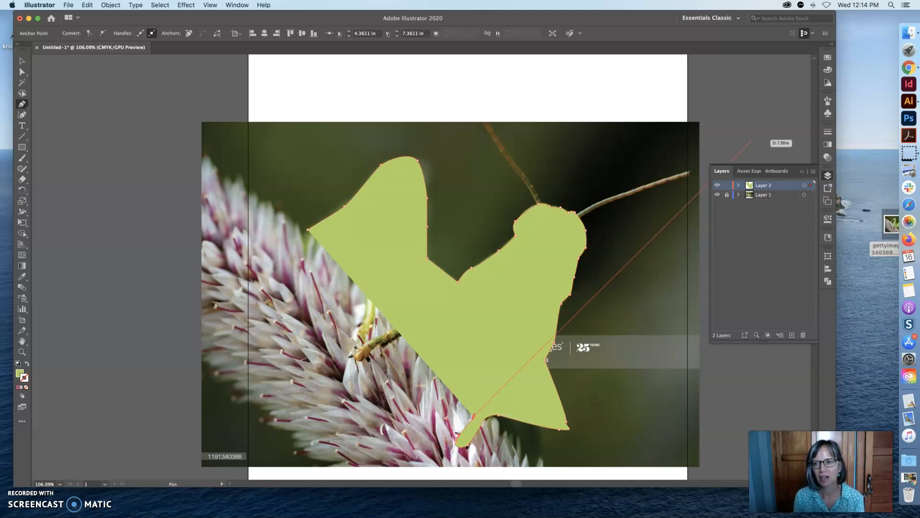
Step: Swap the path's fill and stroke so the body outline has no fill, and set the stroke's magenta to 98%
{"action": "left_click", "coordinate": [828, 70]}
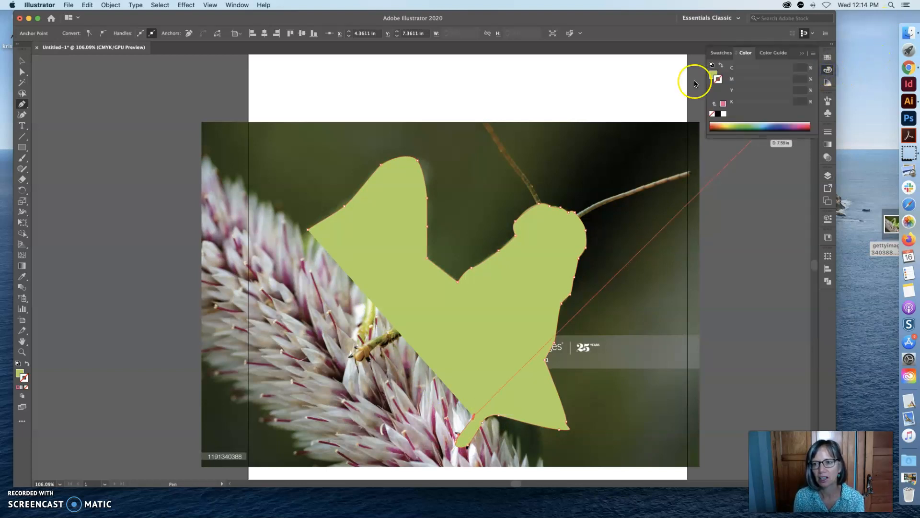
{"action": "left_click", "coordinate": [722, 67]}
{"action": "left_click", "coordinate": [719, 82]}
{"action": "left_click", "coordinate": [787, 81]}
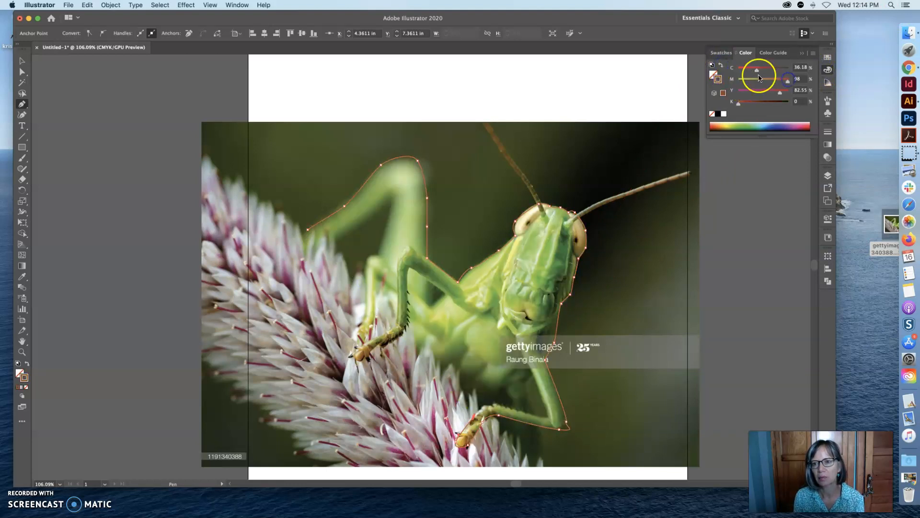
Step: Continue the body outline from the lower front leg's foot along the belly to the upper front leg's foot
{"action": "left_click", "coordinate": [481, 401]}
{"action": "left_click", "coordinate": [454, 372]}
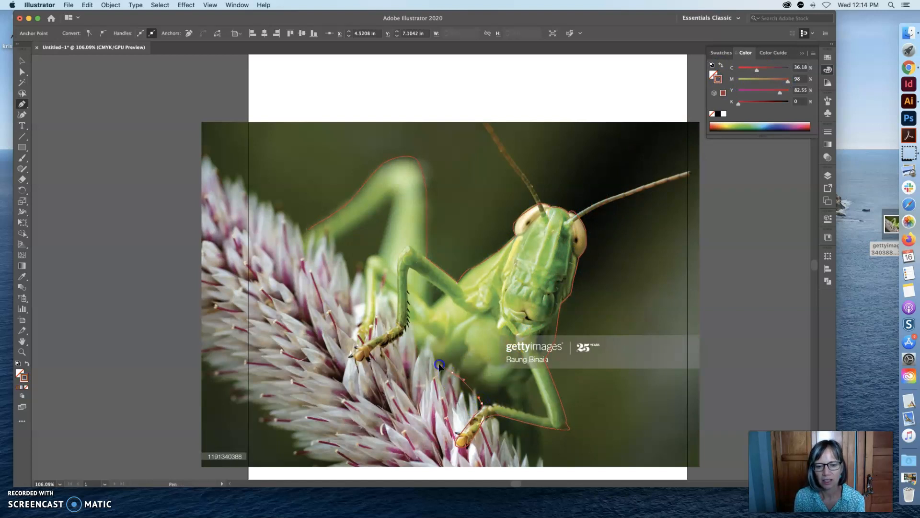
{"action": "left_click_drag", "start_coordinate": [418, 344], "coordinate": [384, 343]}
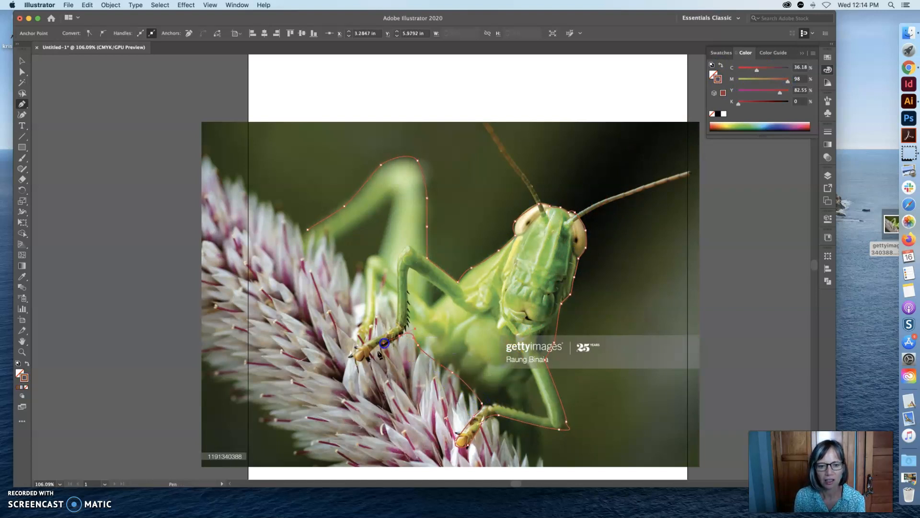
{"action": "left_click", "coordinate": [356, 360]}
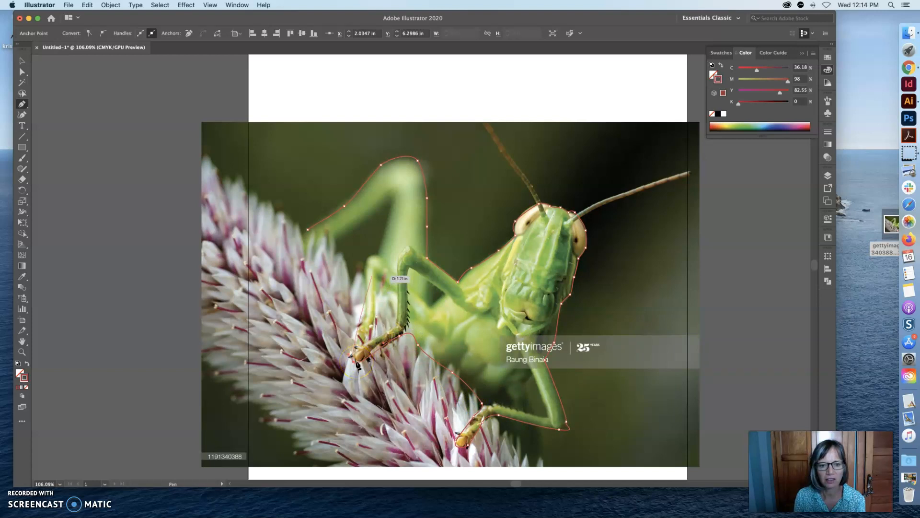
Step: Close the body outline up the far front leg and around the hind leg's underside and tip, and preview it filled
{"action": "left_click_drag", "start_coordinate": [366, 269], "coordinate": [366, 257]}
{"action": "left_click", "coordinate": [370, 259]}
{"action": "left_click", "coordinate": [380, 256]}
{"action": "left_click", "coordinate": [392, 205]}
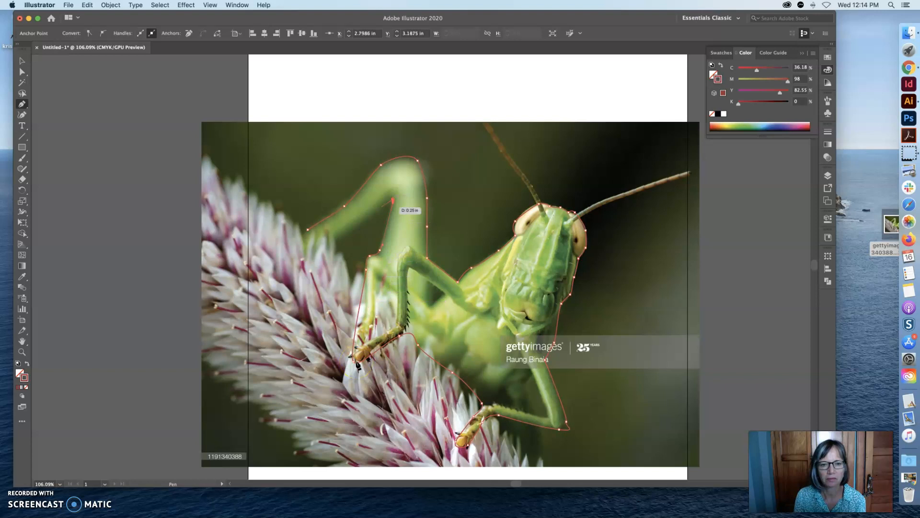
{"action": "left_click_drag", "start_coordinate": [371, 219], "coordinate": [306, 229]}
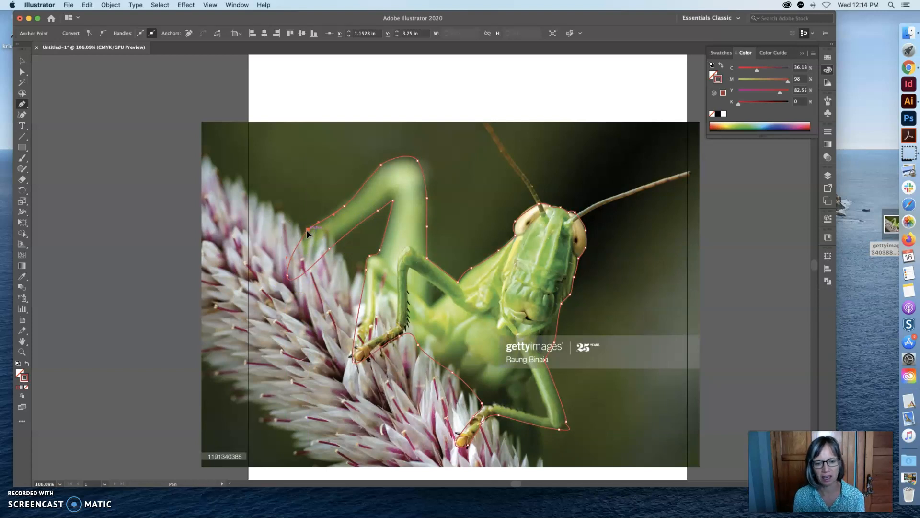
{"action": "left_click", "coordinate": [324, 248]}
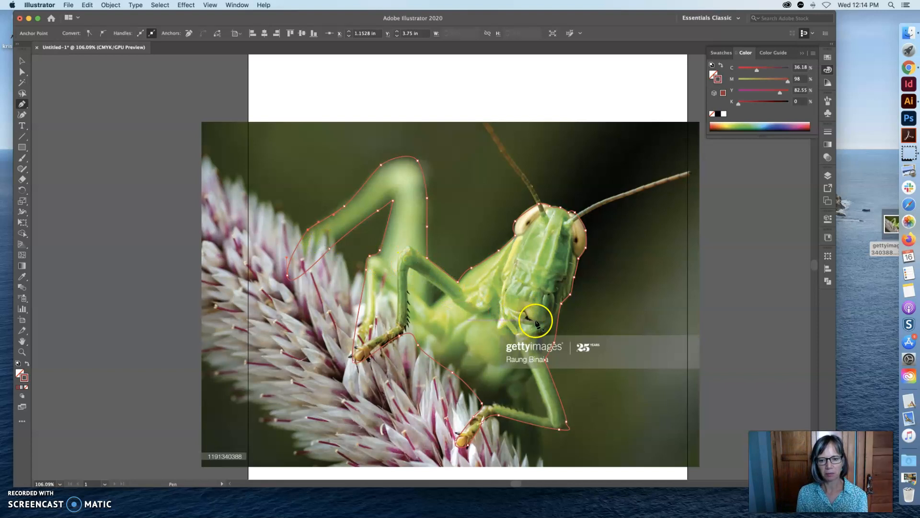
{"action": "left_click", "coordinate": [722, 66]}
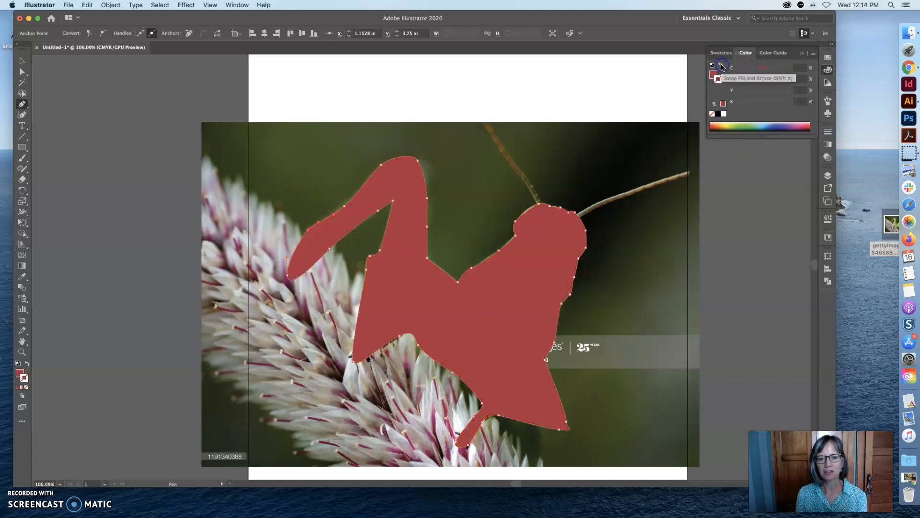
{"action": "left_click", "coordinate": [722, 66]}
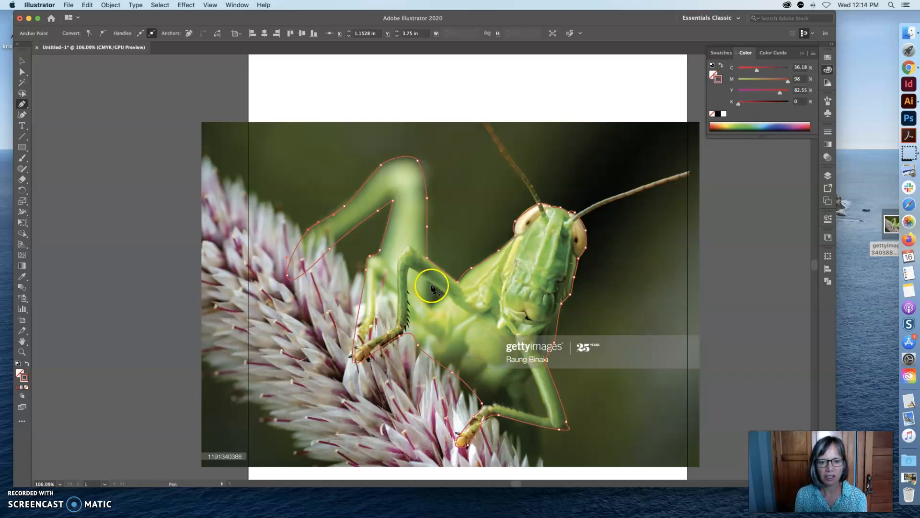
Step: Draw separate closed paths around the triangular gap behind the upper front leg and the gap inside the lower front leg's bend
{"action": "left_click_drag", "start_coordinate": [441, 290], "coordinate": [441, 297]}
{"action": "left_click", "coordinate": [432, 302]}
{"action": "left_click", "coordinate": [433, 285]}
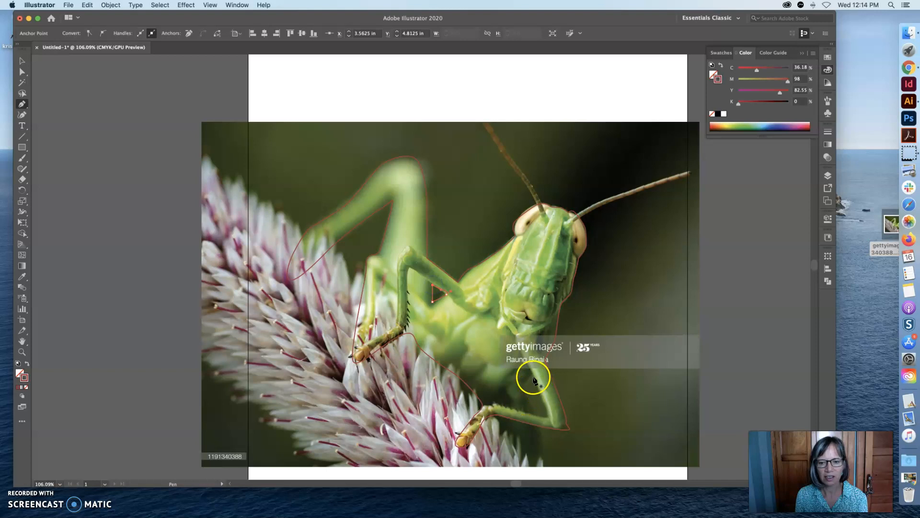
{"action": "left_click_drag", "start_coordinate": [530, 373], "coordinate": [534, 414]}
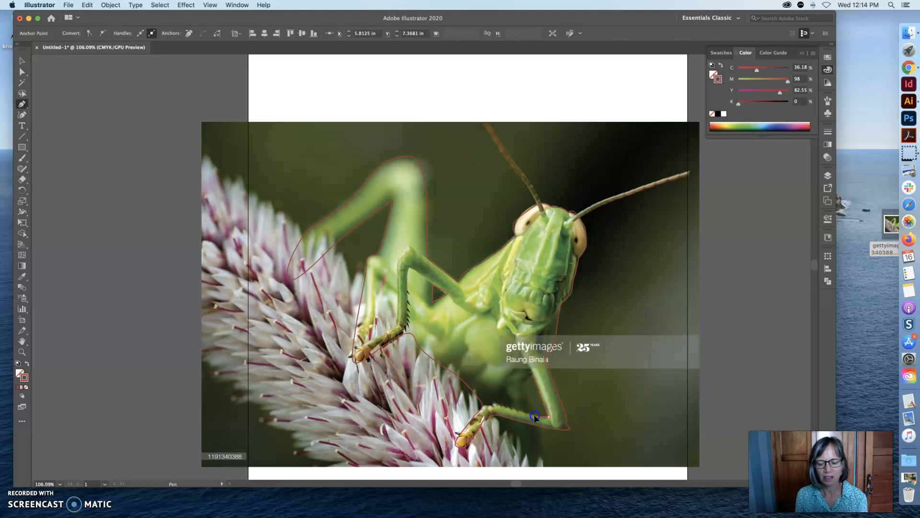
{"action": "left_click", "coordinate": [529, 391]}
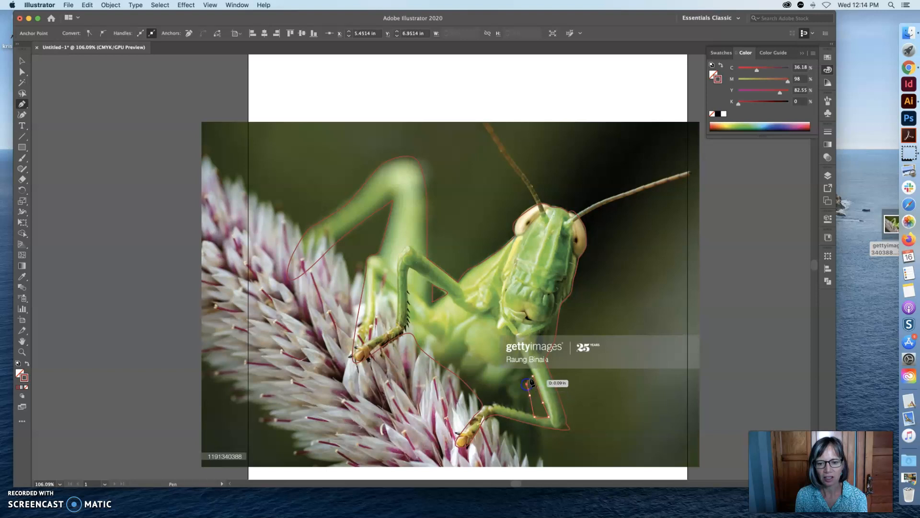
Step: Combine both gap shapes and the body outline into one compound path
{"action": "left_click", "coordinate": [21, 61]}
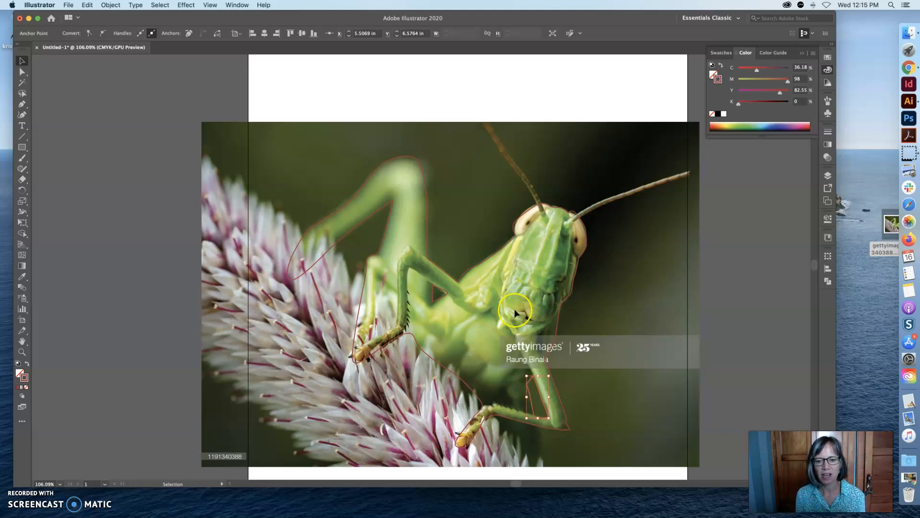
{"action": "left_click", "coordinate": [441, 301], "text": "shift"}
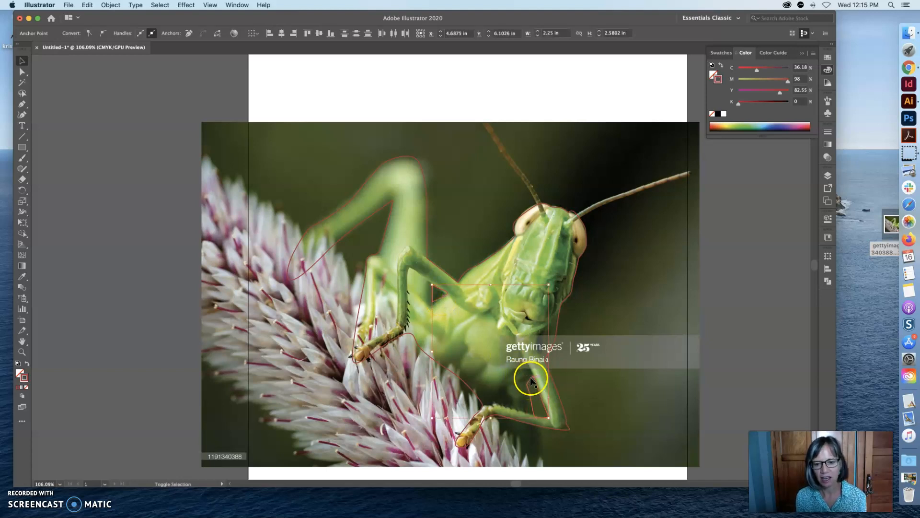
{"action": "left_click", "coordinate": [491, 258], "text": "shift"}
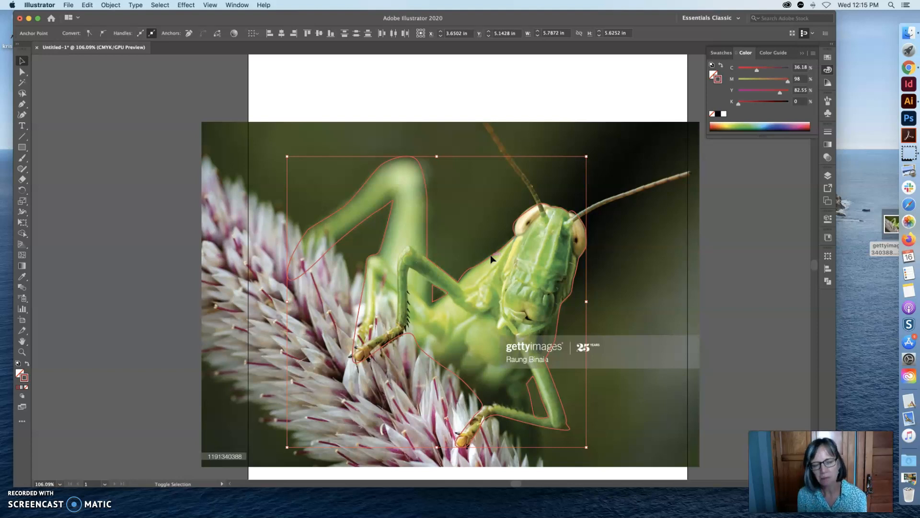
{"action": "left_click", "coordinate": [112, 5]}
{"action": "mouse_move", "coordinate": [154, 299]}
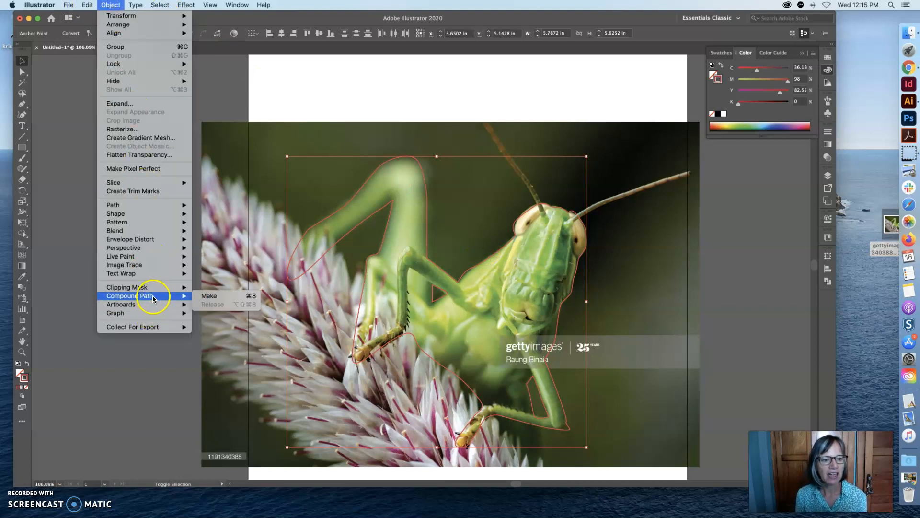
{"action": "left_click", "coordinate": [213, 296]}
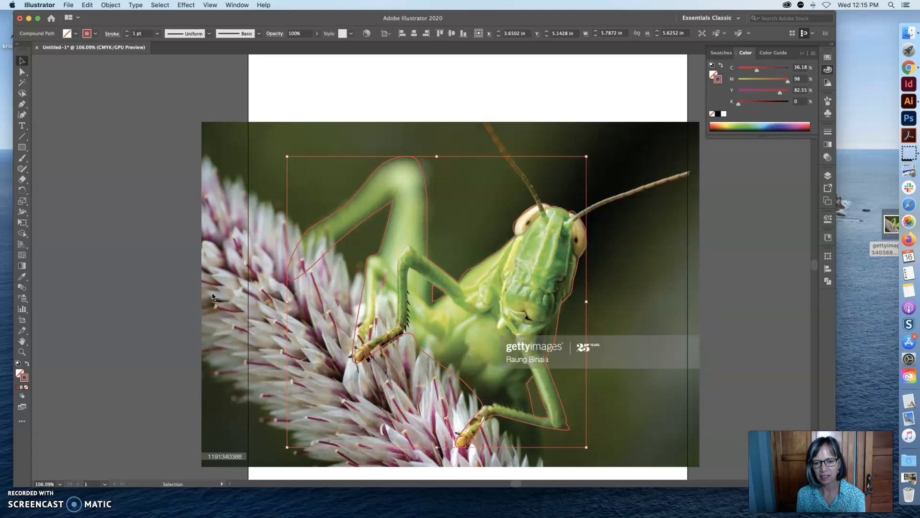
Step: Check the leg cutouts by temporarily swapping the body compound path's fill and stroke
{"action": "left_click", "coordinate": [417, 94]}
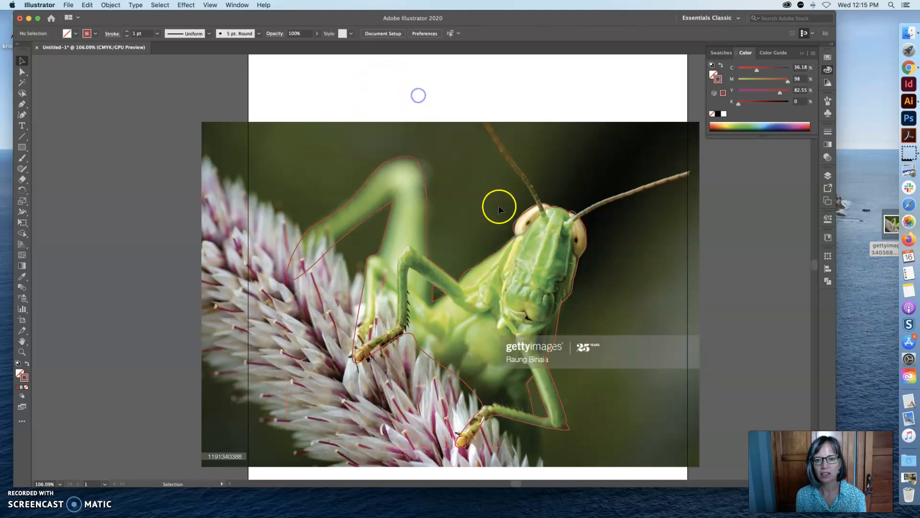
{"action": "left_click", "coordinate": [509, 250]}
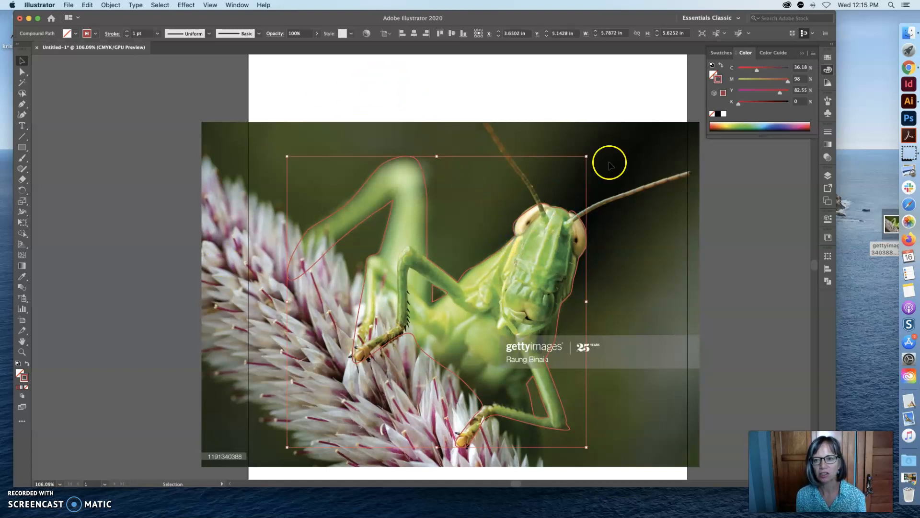
{"action": "left_click", "coordinate": [721, 66]}
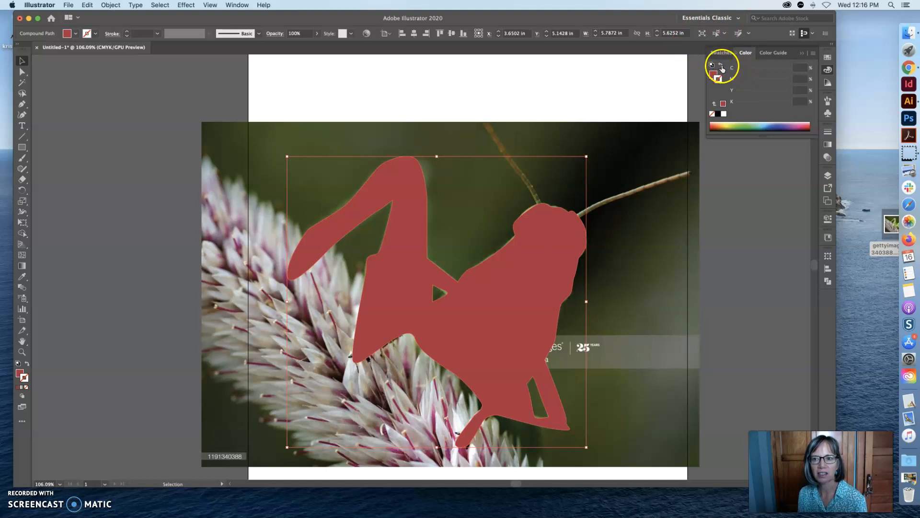
{"action": "left_click", "coordinate": [721, 66]}
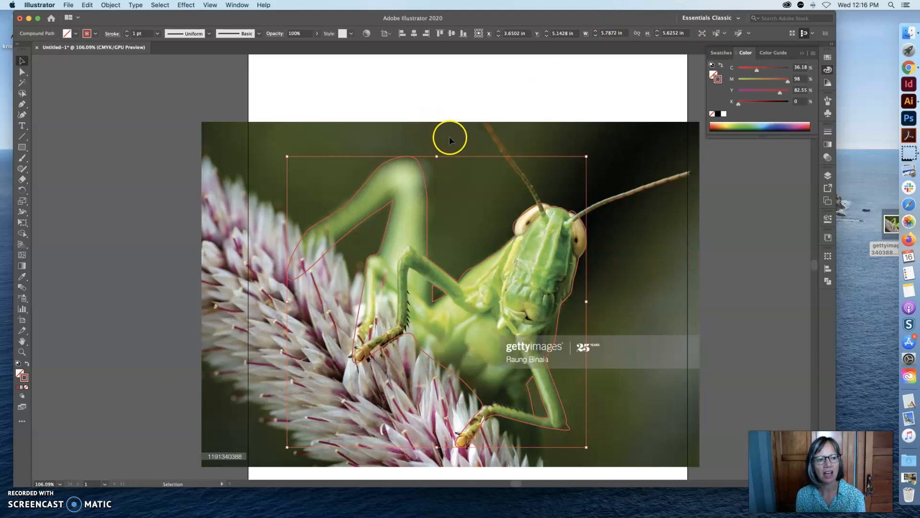
Step: Draw a closed demonstration polygon across the antenna above the head with the Pen tool
{"action": "left_click", "coordinate": [22, 105]}
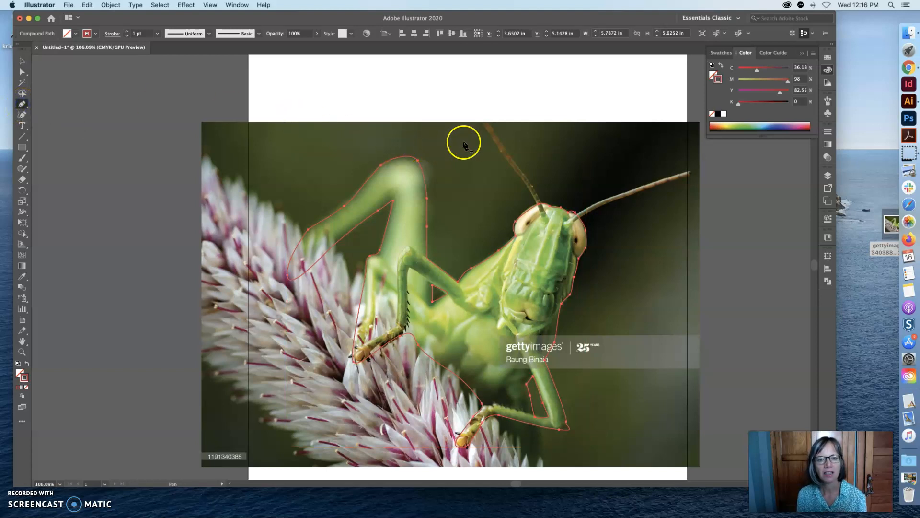
{"action": "left_click_drag", "start_coordinate": [478, 155], "coordinate": [497, 148]}
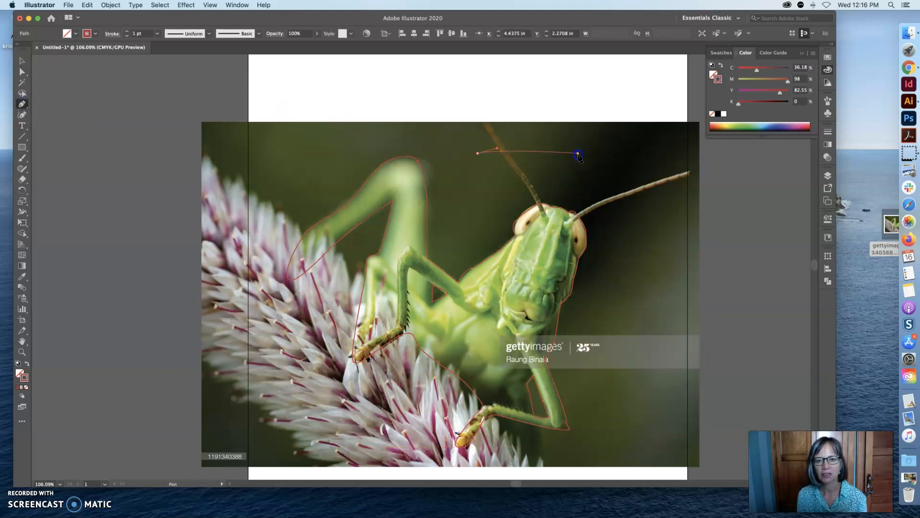
{"action": "left_click_drag", "start_coordinate": [577, 154], "coordinate": [563, 187]}
{"action": "left_click", "coordinate": [561, 185]}
{"action": "left_click", "coordinate": [498, 196]}
{"action": "left_click_drag", "start_coordinate": [478, 153], "coordinate": [478, 161]}
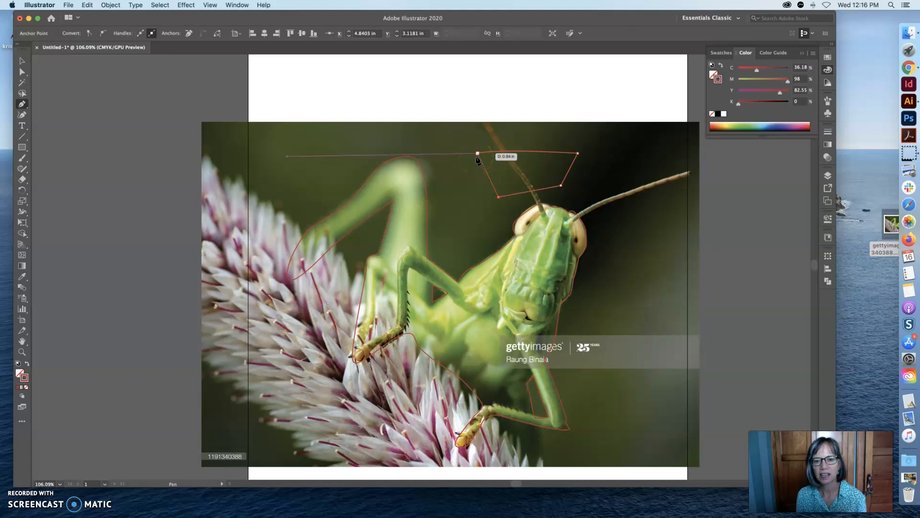
{"action": "left_click", "coordinate": [456, 184]}
{"action": "left_click_drag", "start_coordinate": [478, 153], "coordinate": [477, 157]}
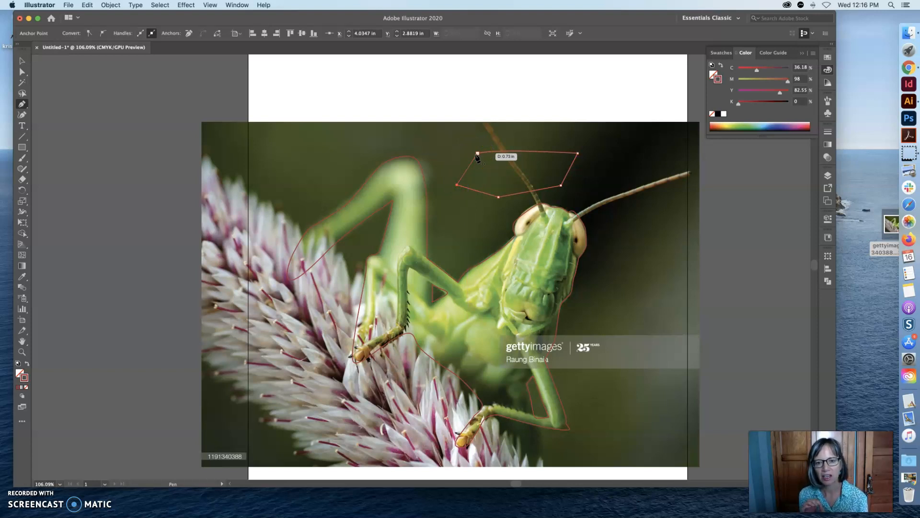
{"action": "mouse_move", "coordinate": [476, 156]}
{"action": "left_mouse_down"}
{"action": "mouse_move", "coordinate": [469, 156]}
{"action": "mouse_move", "coordinate": [478, 156]}
{"action": "left_mouse_up"}
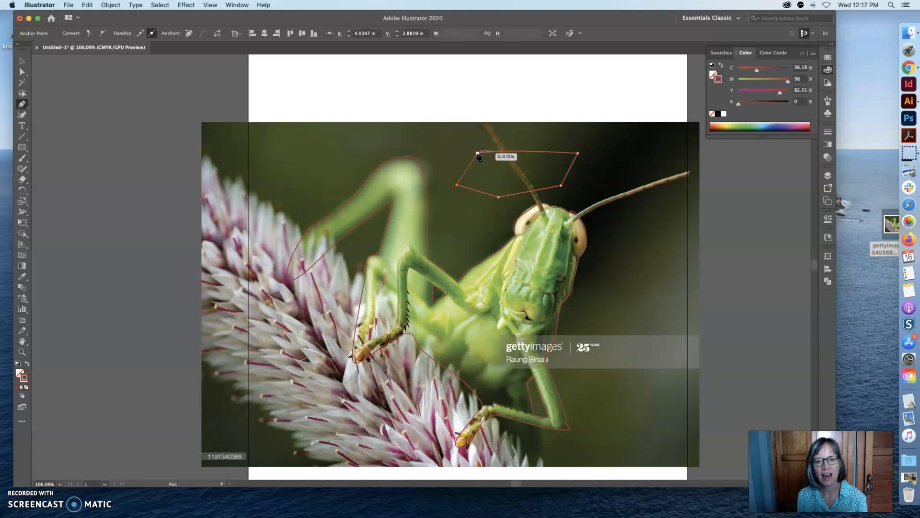
{"action": "left_click_drag", "start_coordinate": [478, 157], "coordinate": [477, 154]}
{"action": "left_click", "coordinate": [510, 198]}
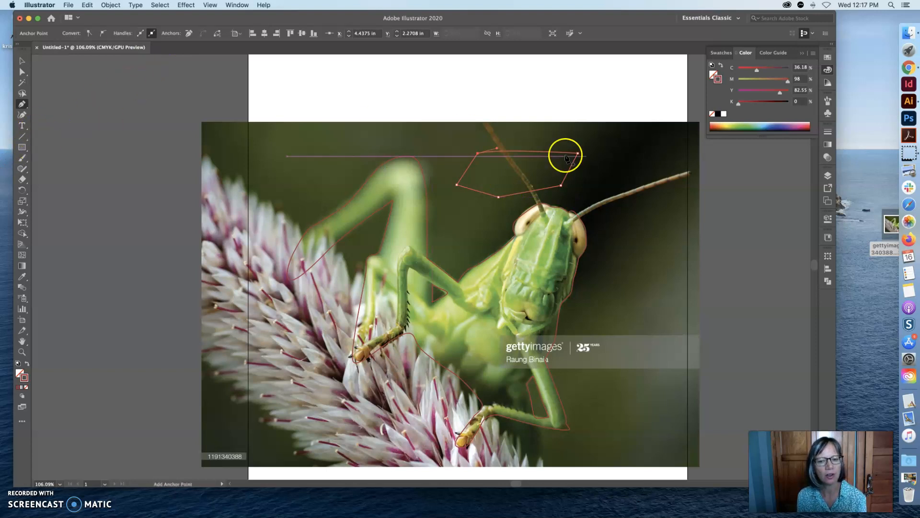
Step: Draw a small closed oval inside the demonstration polygon
{"action": "left_click_drag", "start_coordinate": [504, 165], "coordinate": [484, 165]}
{"action": "left_click_drag", "start_coordinate": [496, 180], "coordinate": [549, 163]}
{"action": "left_click", "coordinate": [521, 164]}
Step: Combine the demonstration polygon and oval into a compound path with a red fill and no stroke, and delete it
{"action": "left_click", "coordinate": [22, 61]}
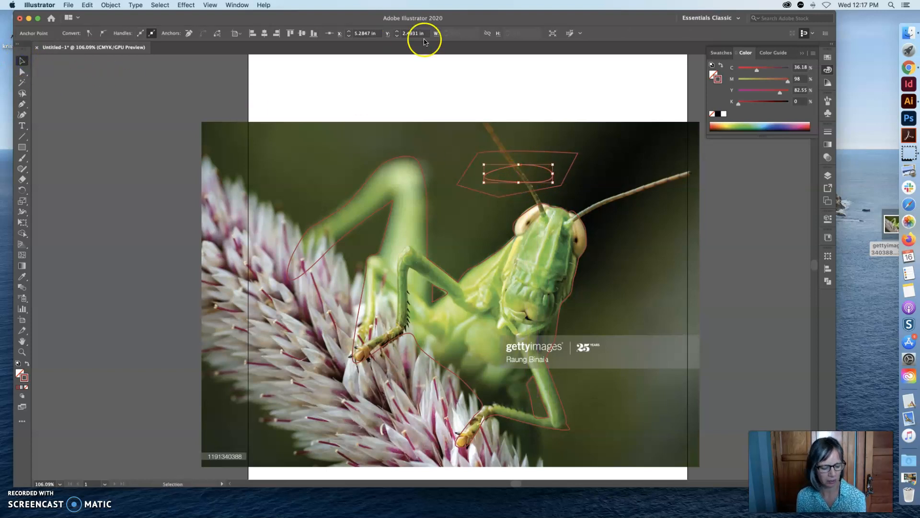
{"action": "left_click", "coordinate": [529, 151], "text": "shift"}
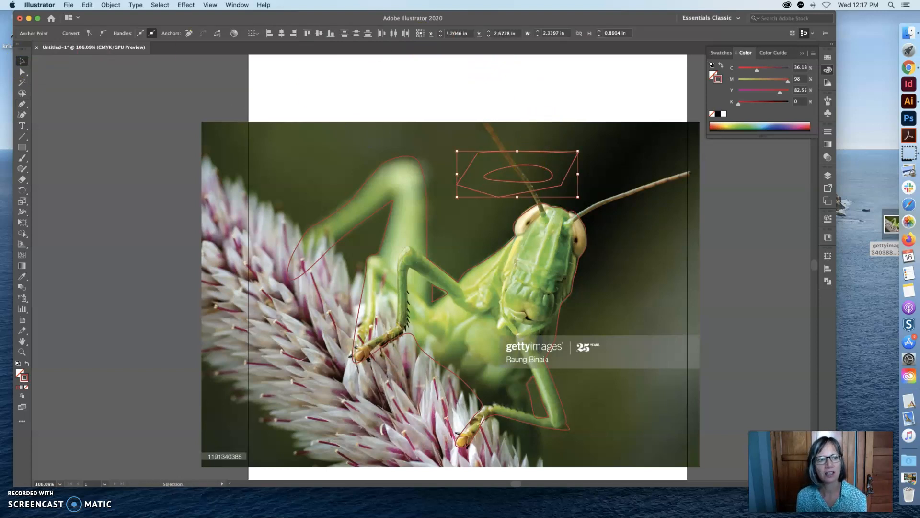
{"action": "left_click", "coordinate": [111, 5]}
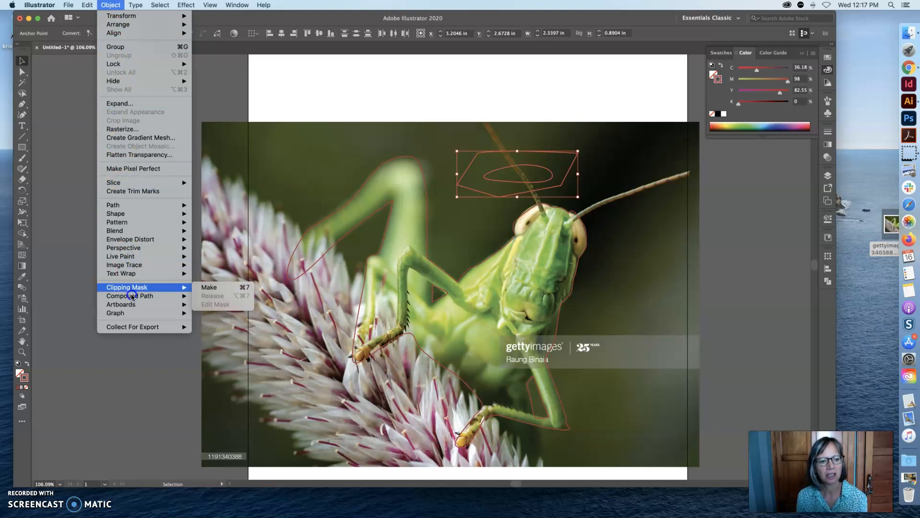
{"action": "left_click", "coordinate": [204, 295]}
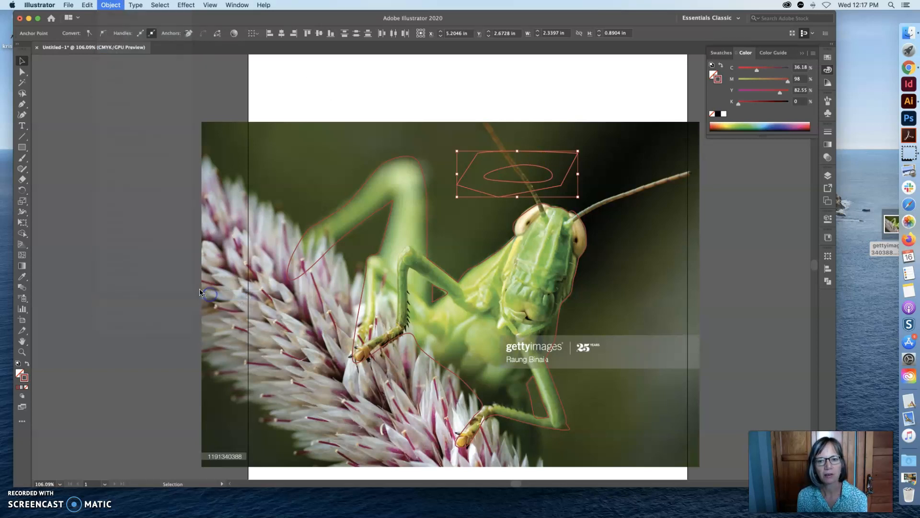
{"action": "left_click", "coordinate": [721, 66]}
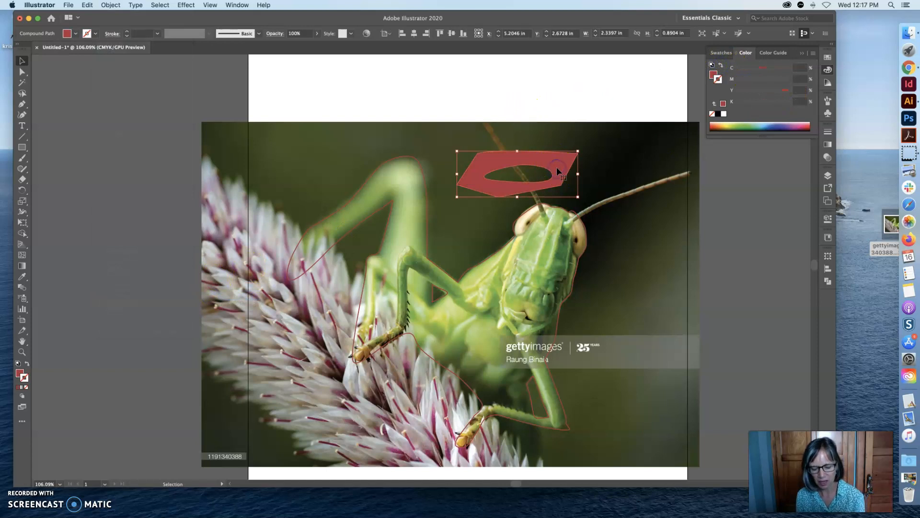
{"action": "key", "text": "Delete"}
Step: Trace the left forehead panel between the antenna base and mid-face as an open Pen path with no fill and a red stroke
{"action": "key", "text": "super+space"}
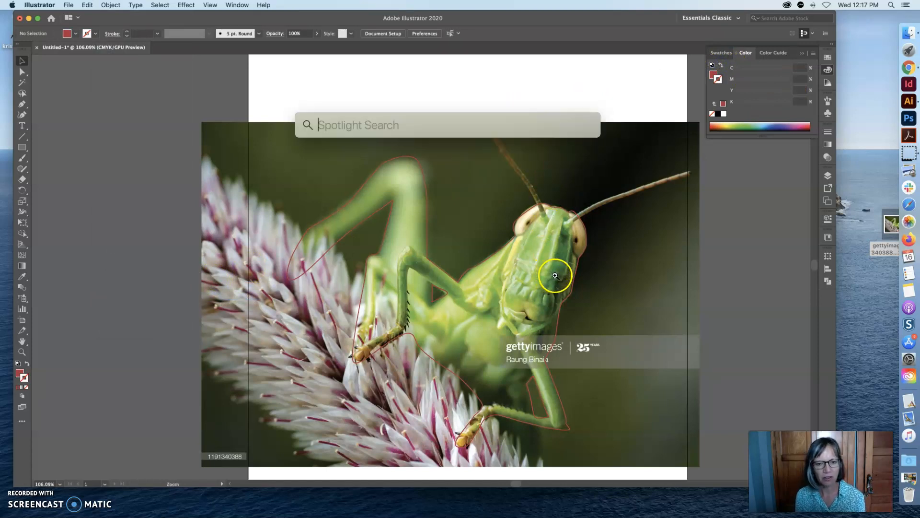
{"action": "left_click", "coordinate": [555, 276]}
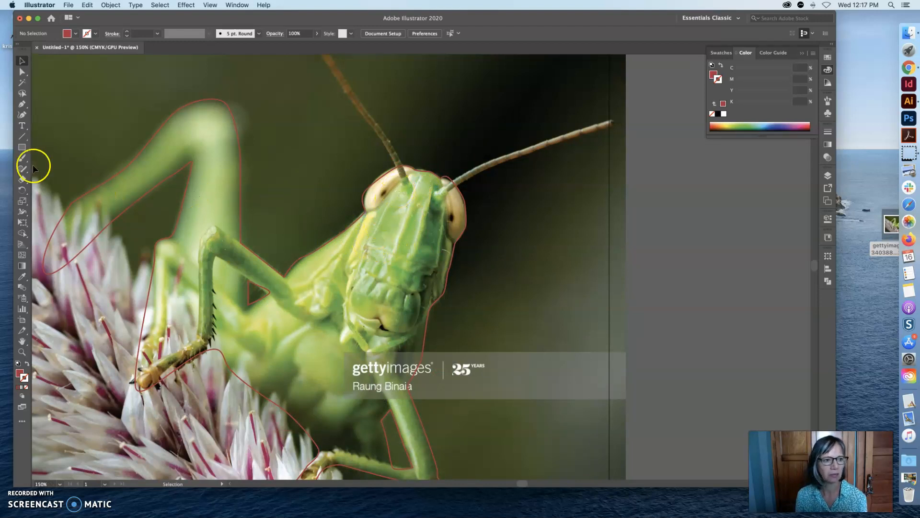
{"action": "left_click", "coordinate": [21, 104]}
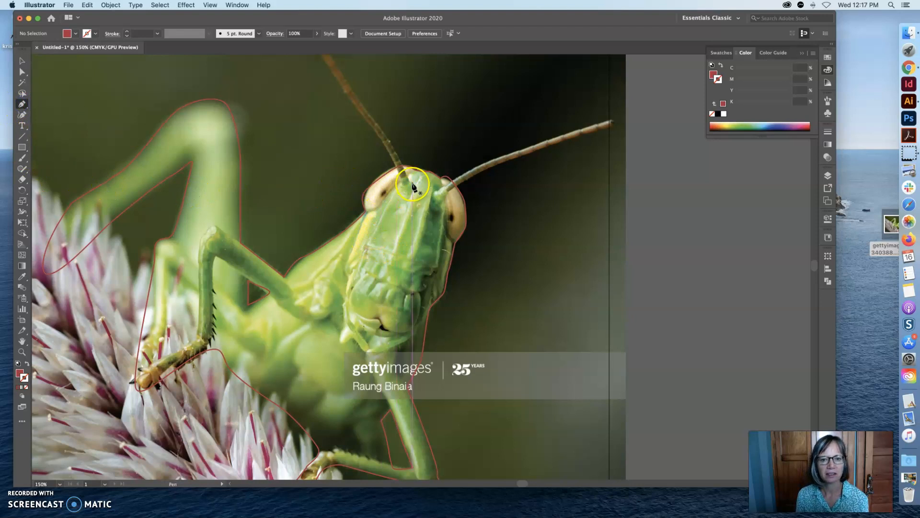
{"action": "left_click_drag", "start_coordinate": [417, 181], "coordinate": [370, 248]}
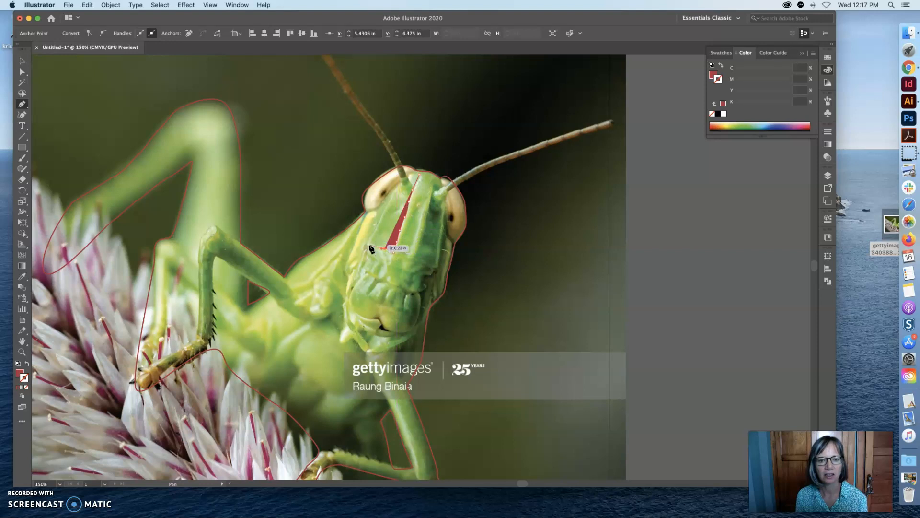
{"action": "left_click", "coordinate": [369, 246]}
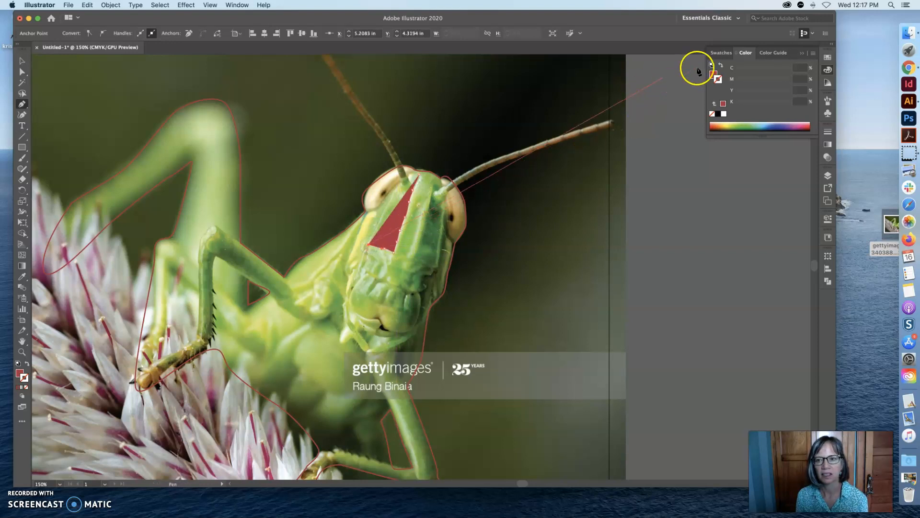
{"action": "left_click", "coordinate": [721, 65]}
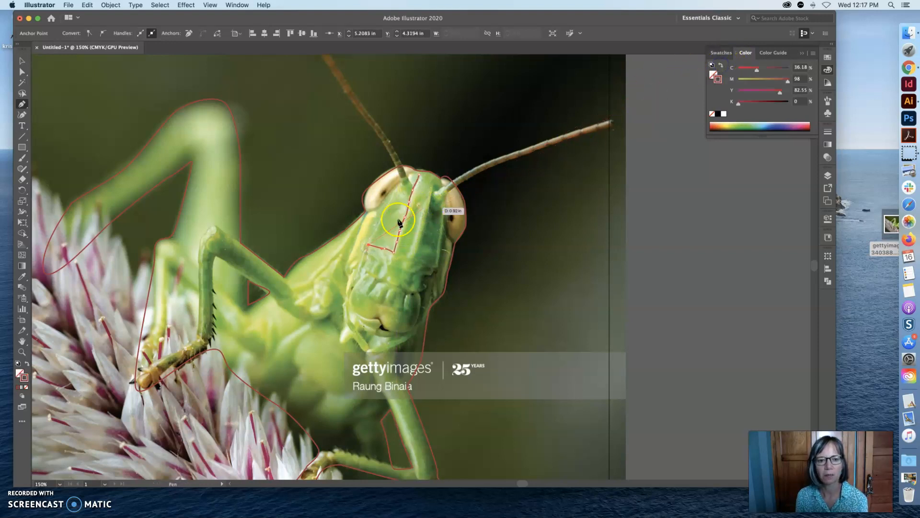
{"action": "left_click", "coordinate": [378, 228]}
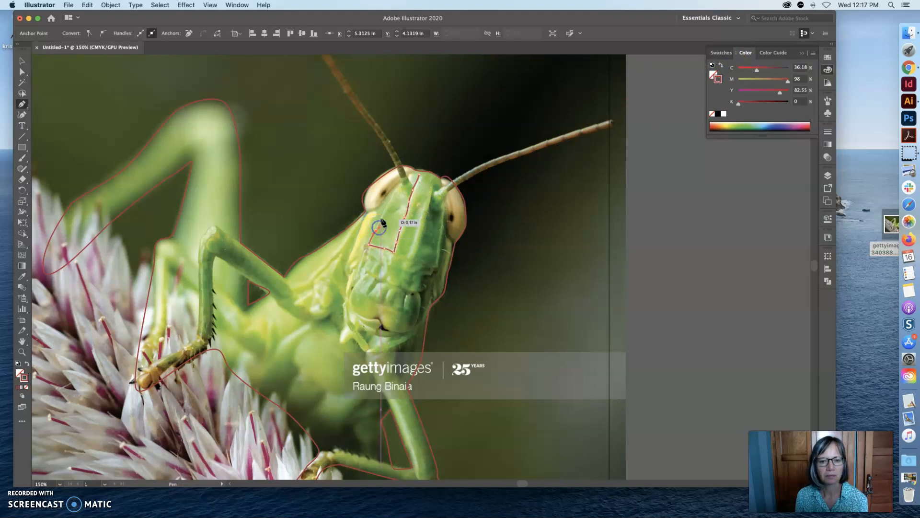
{"action": "left_click", "coordinate": [389, 203]}
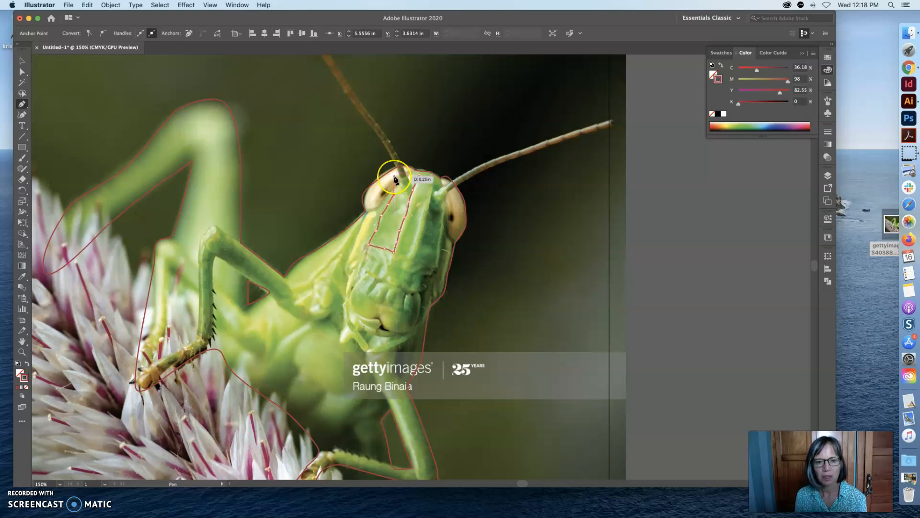
{"action": "key", "text": "Escape"}
Step: Draw a separate open Pen path down the side of the face from beside the right eye towards the cheek
{"action": "left_click", "coordinate": [443, 213]}
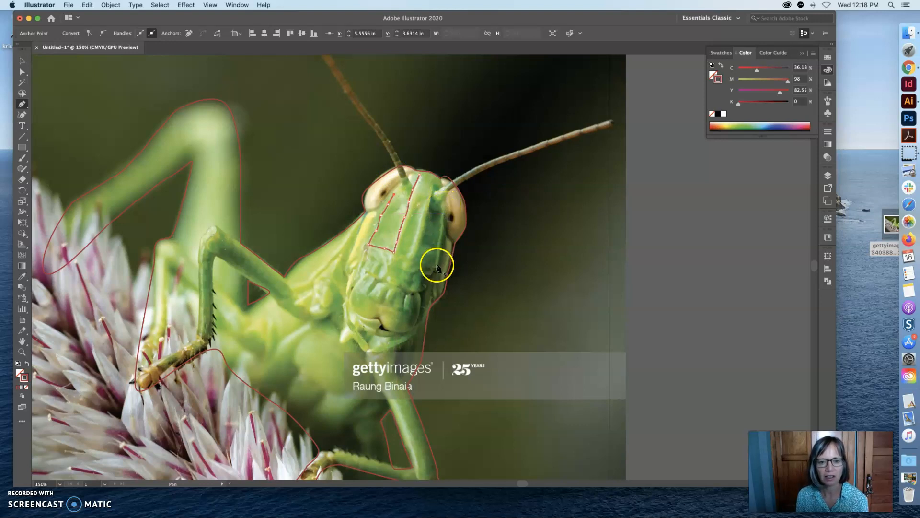
{"action": "left_click_drag", "start_coordinate": [437, 265], "coordinate": [436, 220]}
{"action": "key", "text": "Escape"}
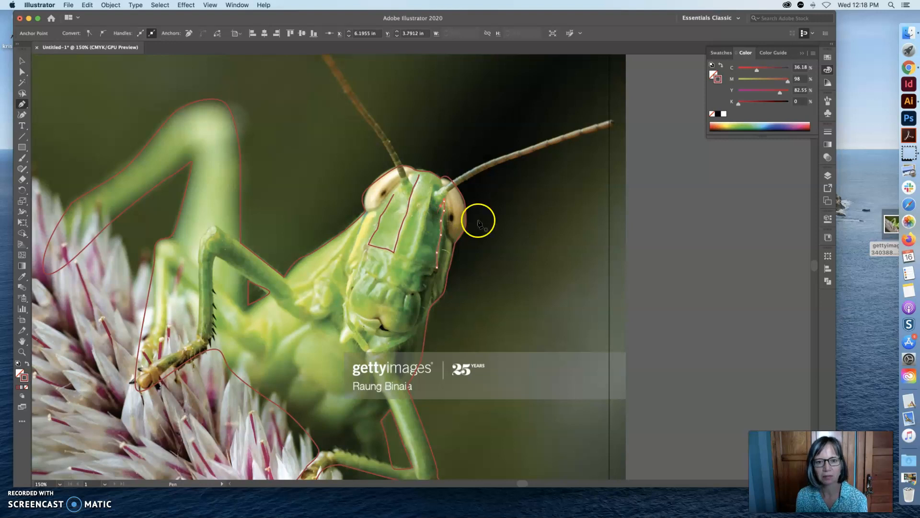
{"action": "left_click", "coordinate": [518, 225]}
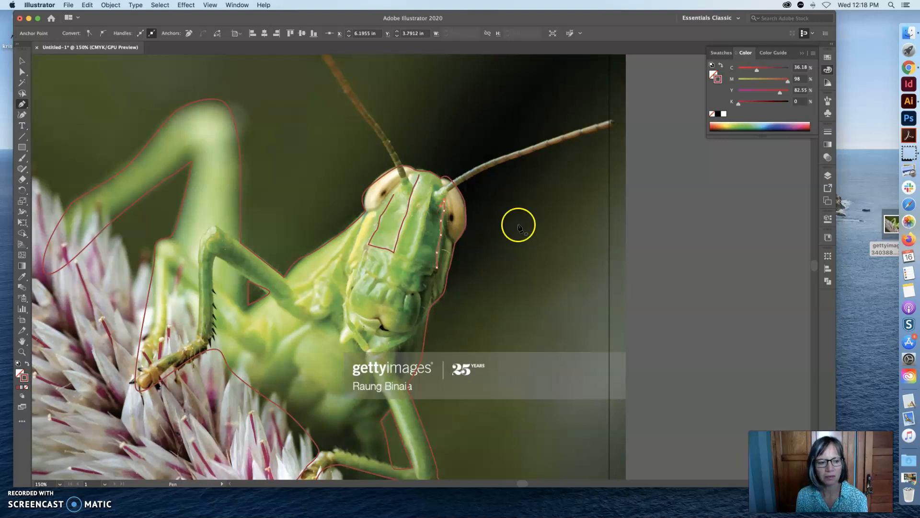